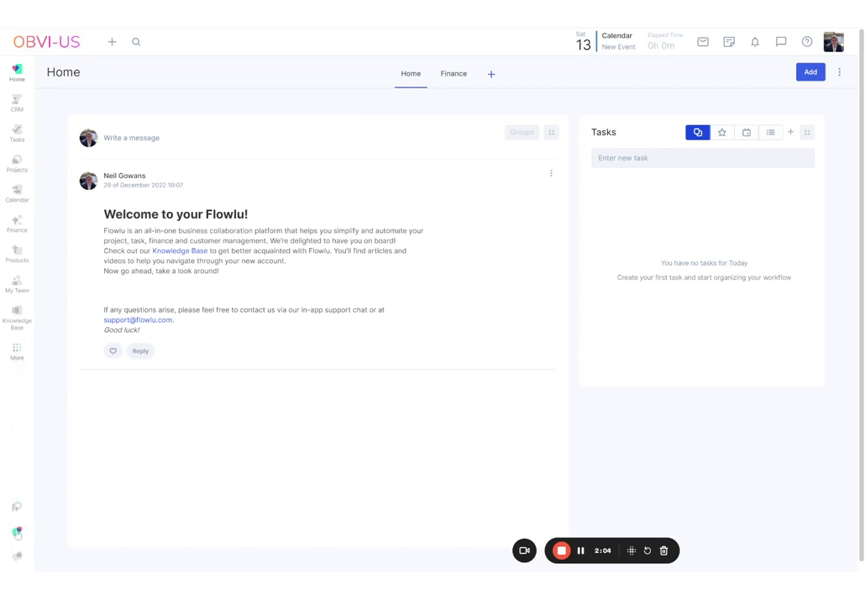
Step: Install the Docs module from the portal's list of available apps
click(15, 360)
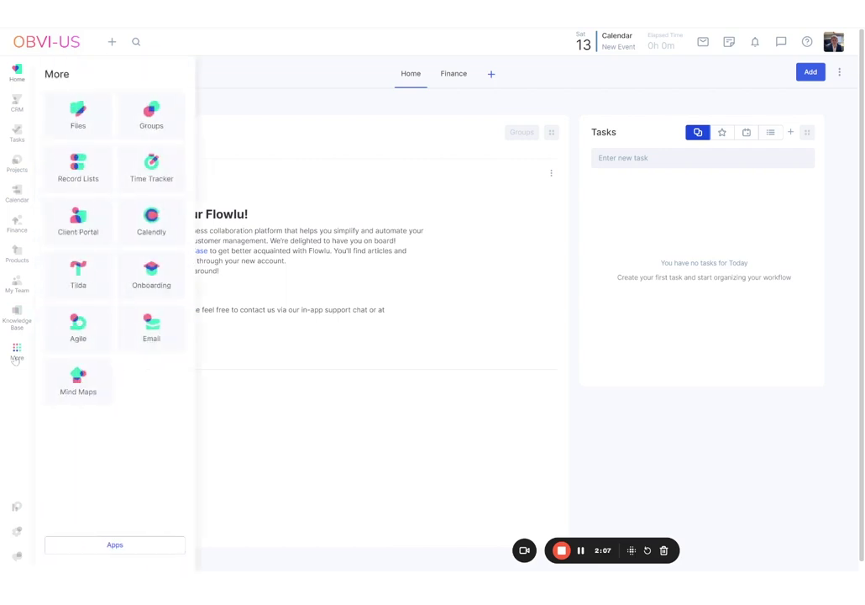
click(116, 545)
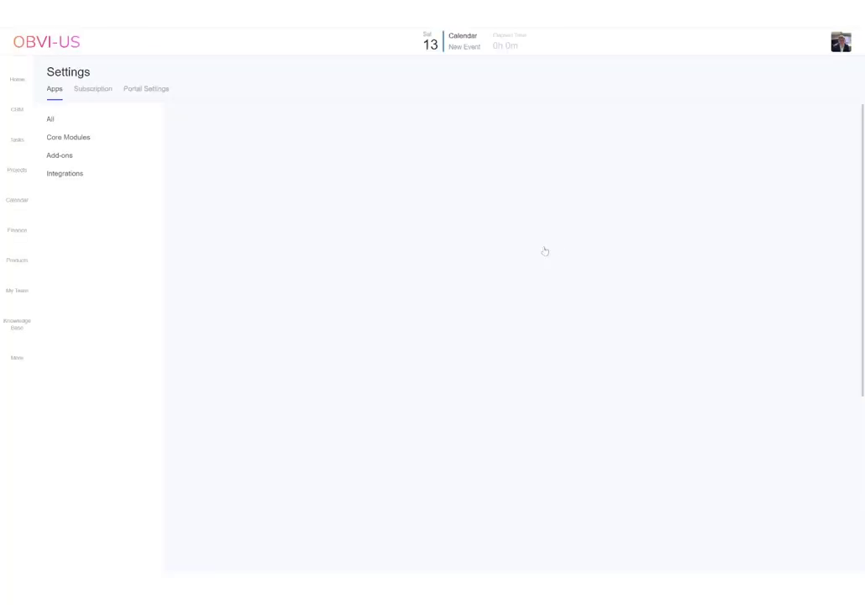
scroll(541, 228, down, 3)
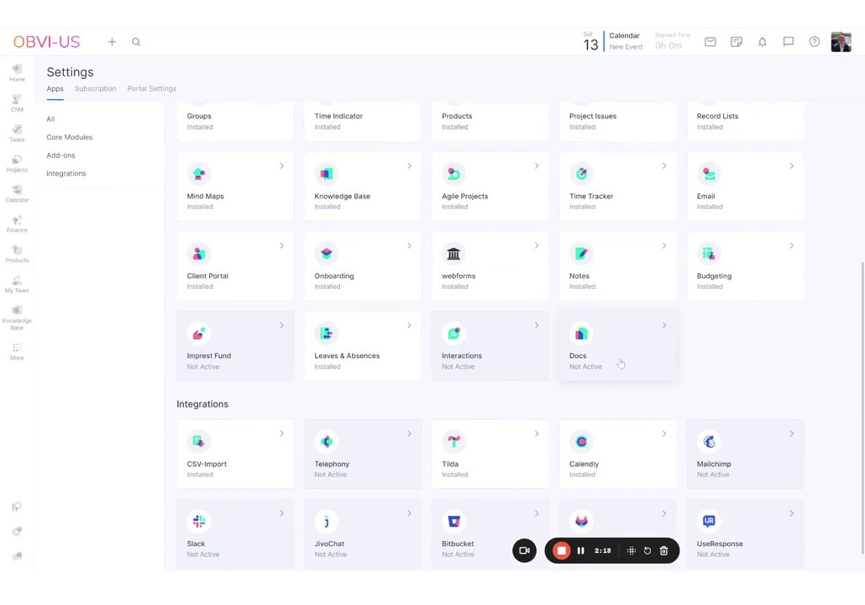
click(621, 363)
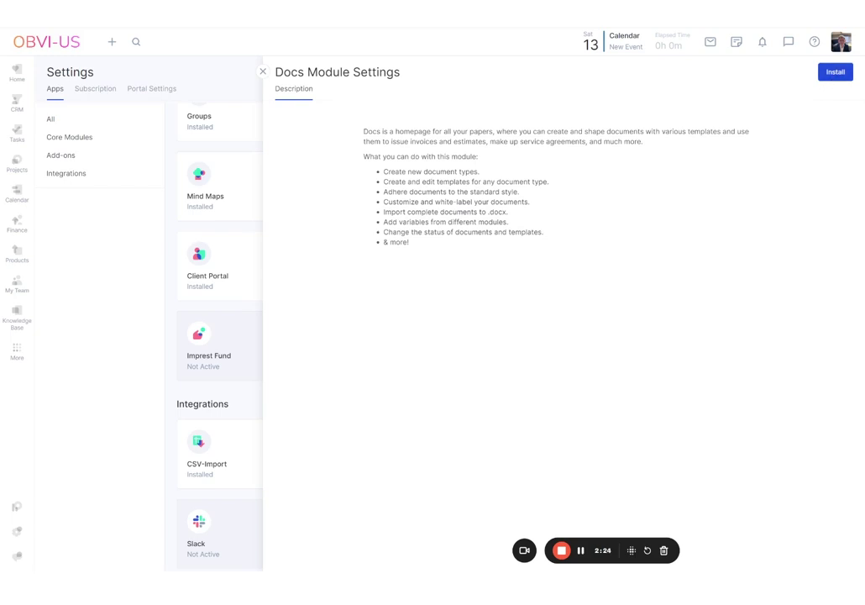
click(835, 73)
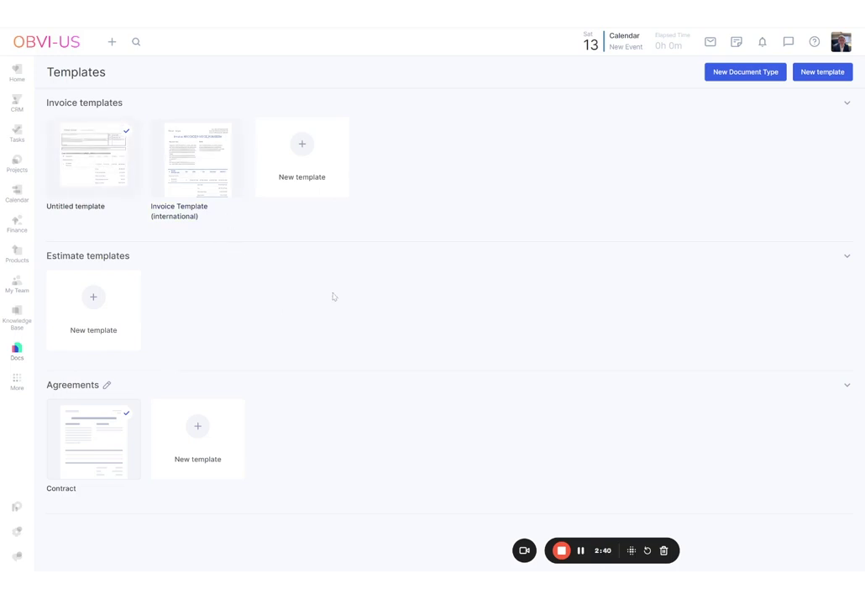
Step: Create a new Agreements template from the "Create your template" preset
mouse_move(108, 442)
mouse_move(191, 195)
click(194, 430)
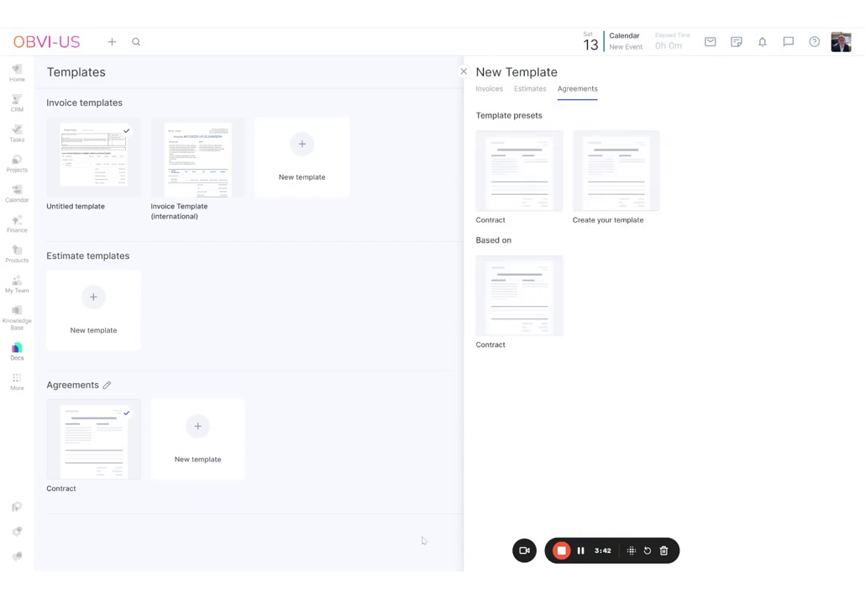
mouse_move(614, 205)
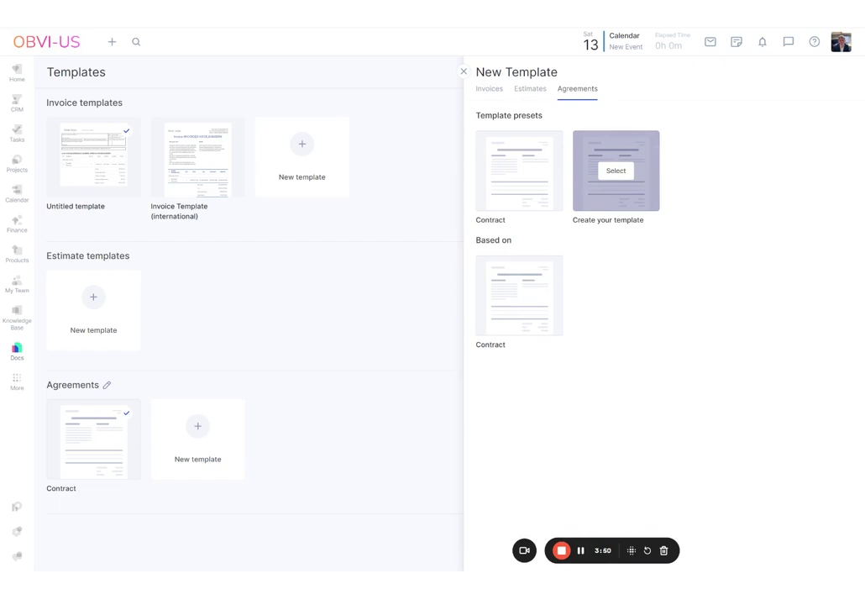
click(618, 178)
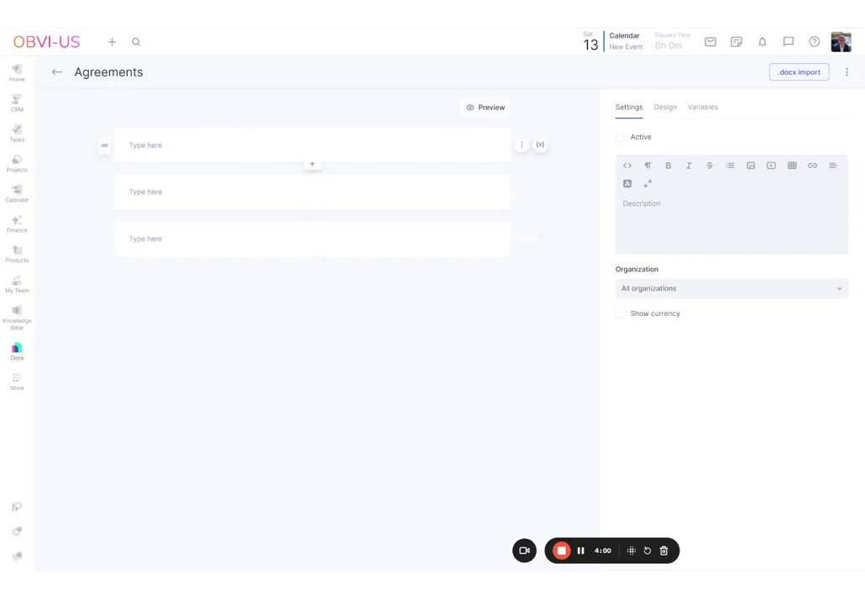
Step: Examine the first text block's paragraph styles, block actions and design options
click(193, 147)
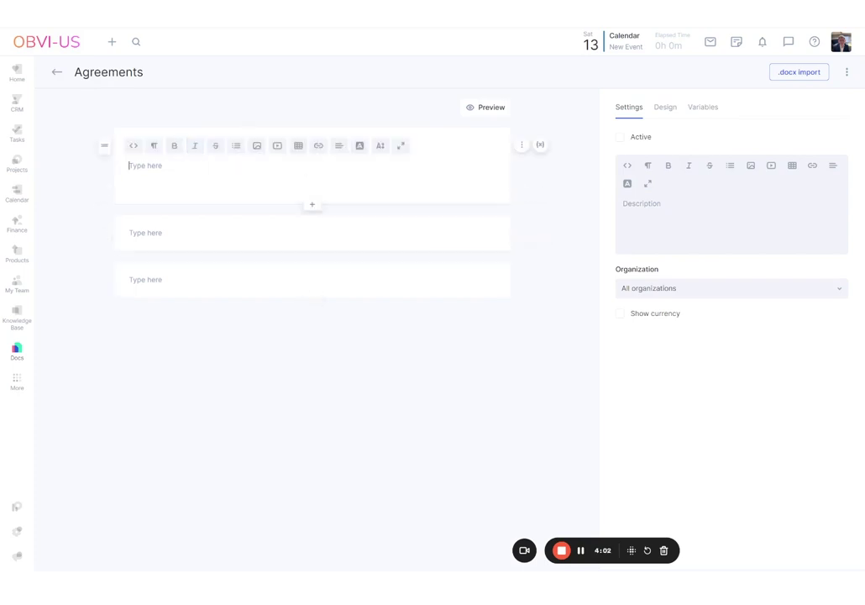
click(158, 148)
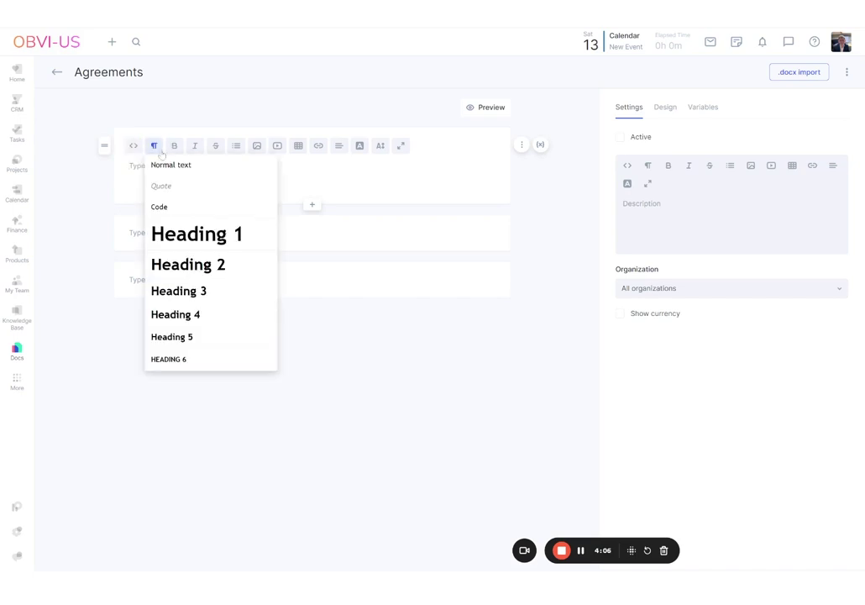
click(154, 146)
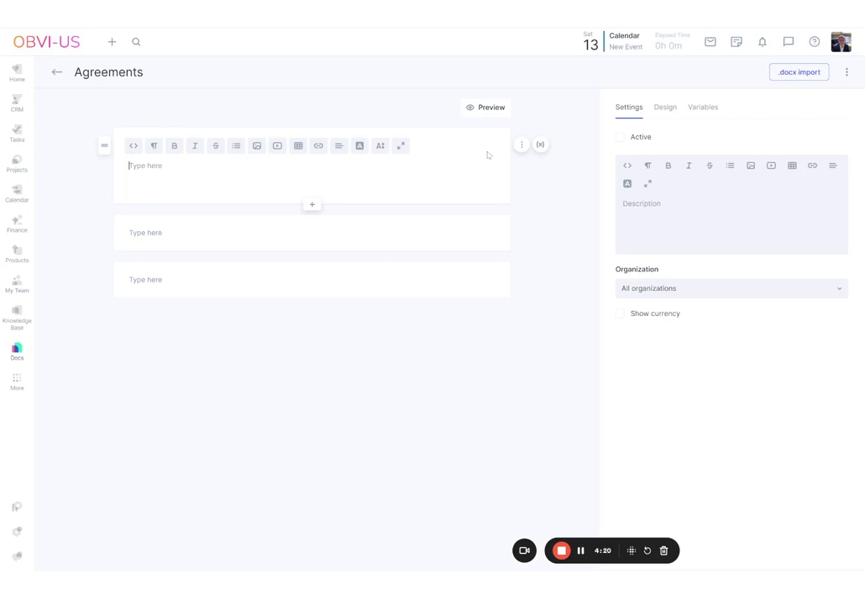
mouse_move(104, 150)
mouse_down()
mouse_move(102, 262)
mouse_move(103, 139)
mouse_up()
click(522, 146)
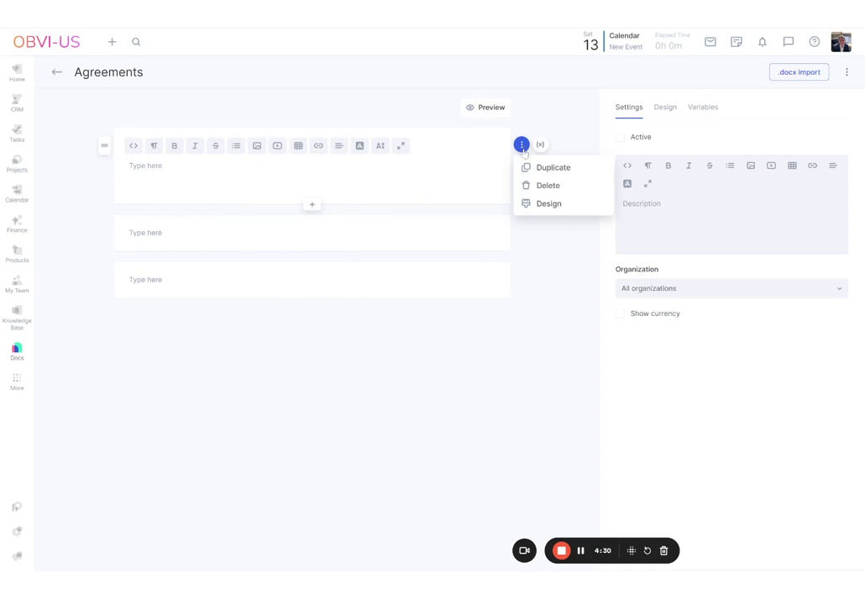
click(547, 203)
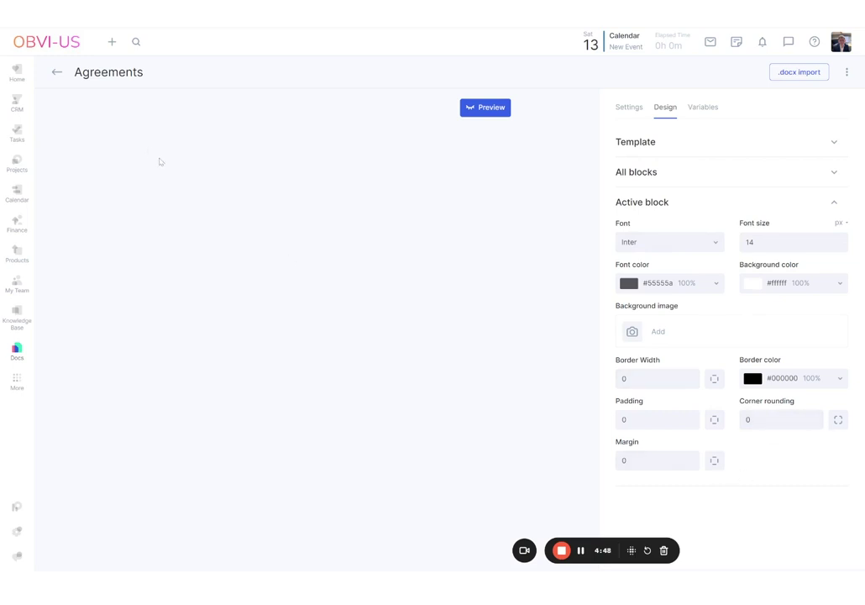
Step: Return to the template list and reopen the new Agreements template
click(58, 74)
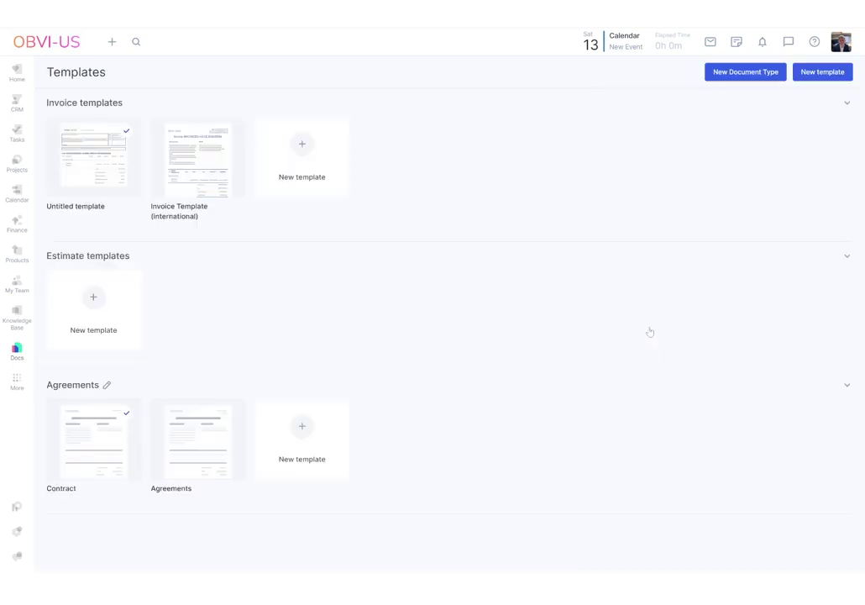
mouse_move(210, 466)
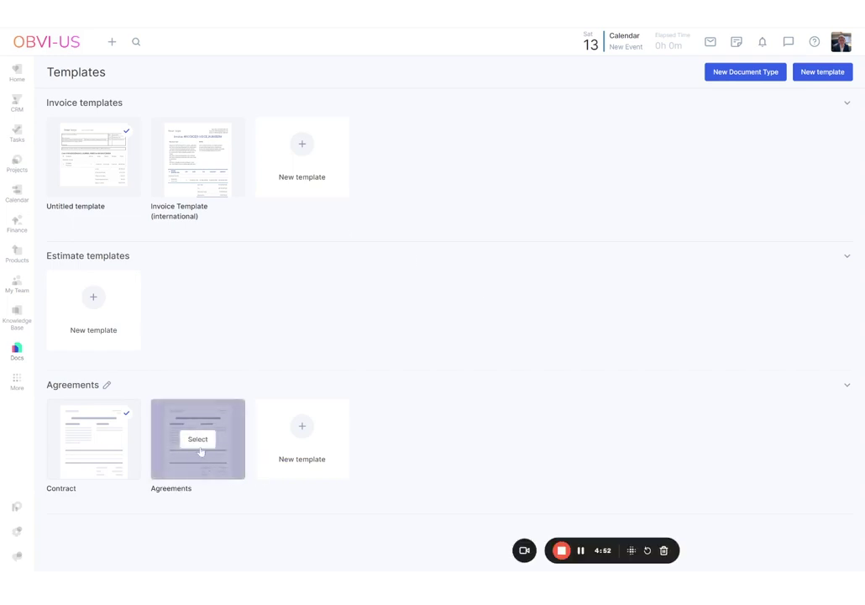
click(199, 445)
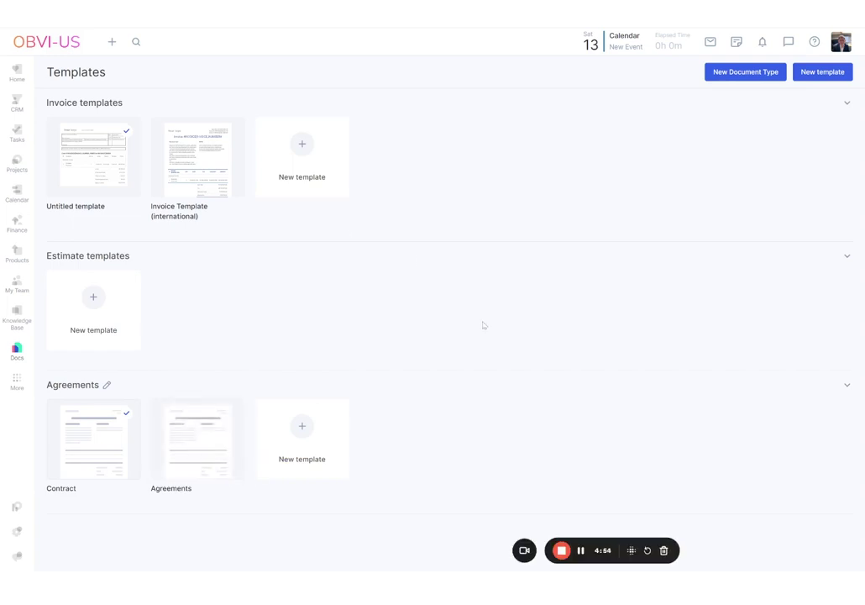
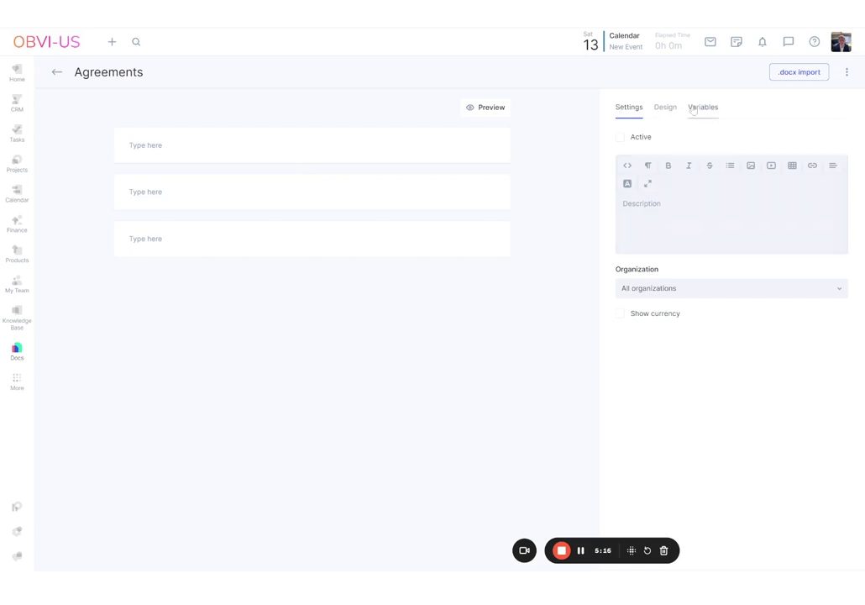
Step: Set the template's description to "Contractor" and its organization to All organizations
click(631, 228)
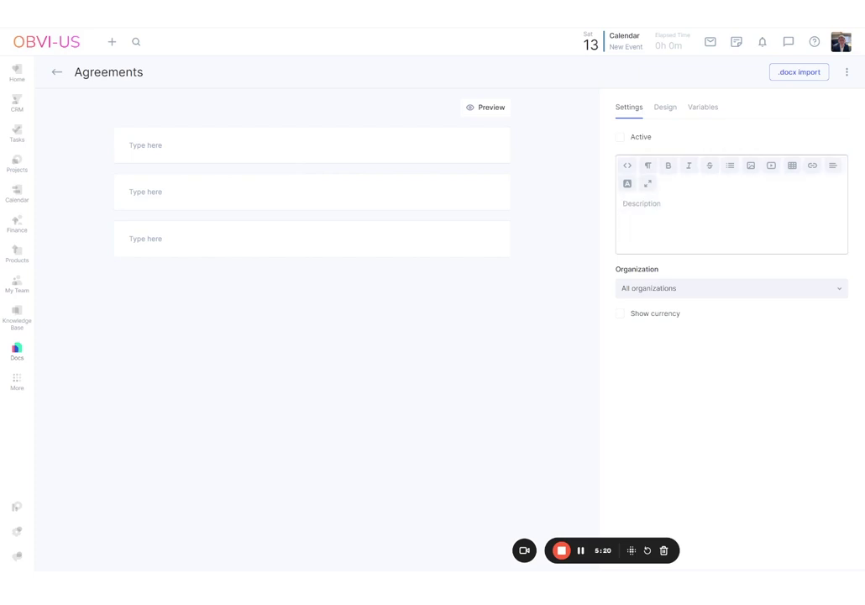
text(Contractor)
click(692, 297)
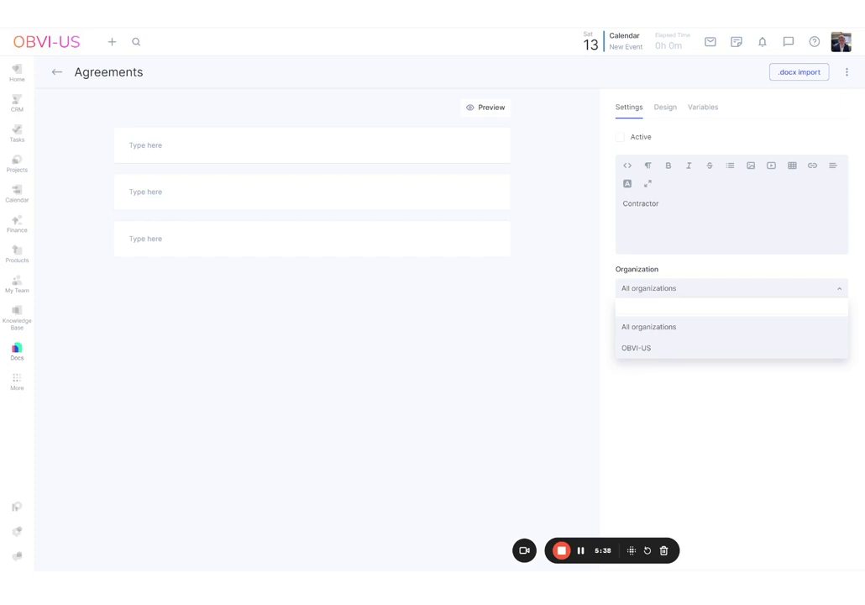
click(659, 336)
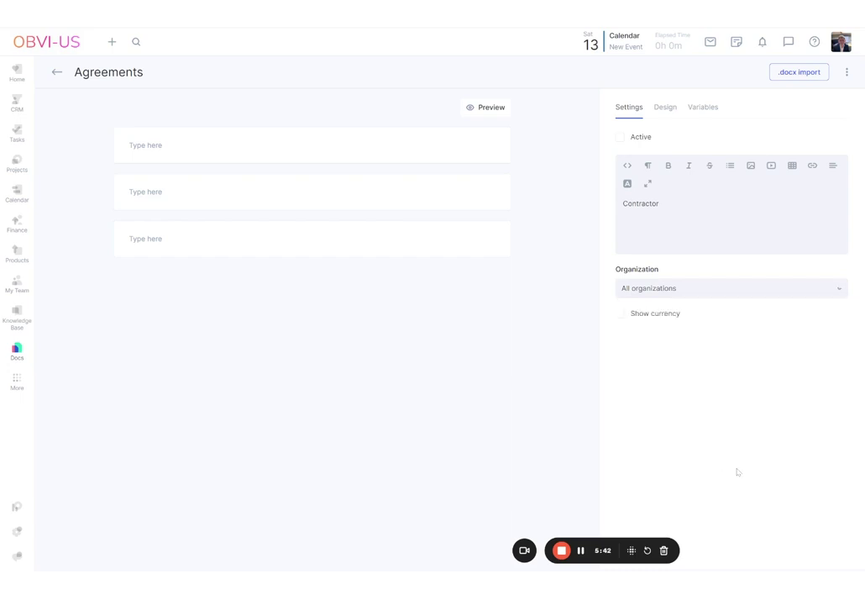
click(662, 317)
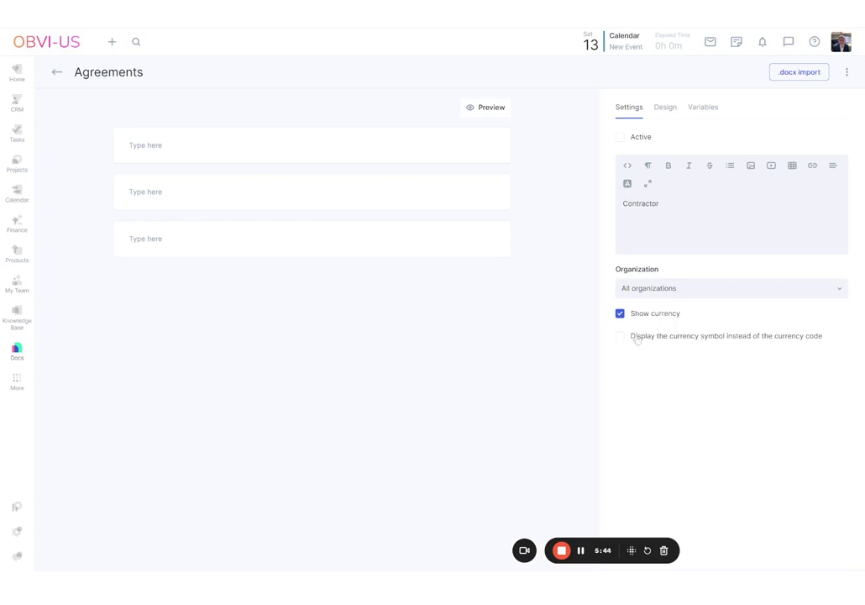
click(633, 337)
click(621, 315)
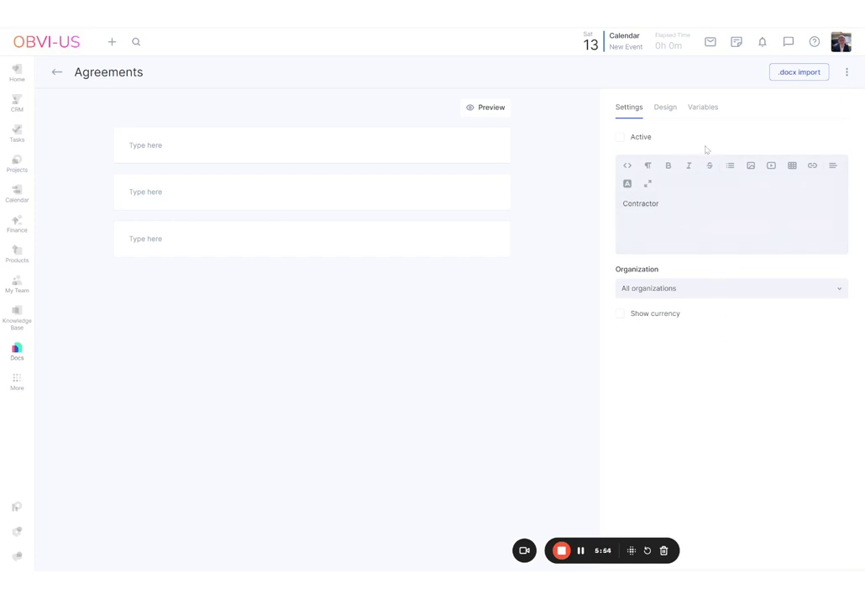
Step: Review the design options for the whole template and for all blocks
click(671, 115)
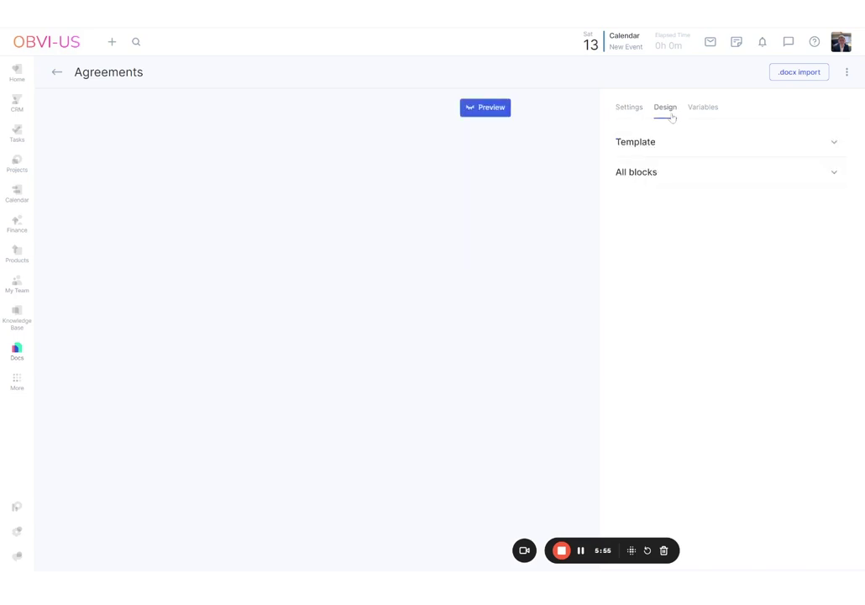
click(646, 150)
click(646, 150)
click(654, 173)
click(653, 173)
Step: Browse the variables available for the template, including the Contact, Bank Account and CRM Account groups
click(702, 107)
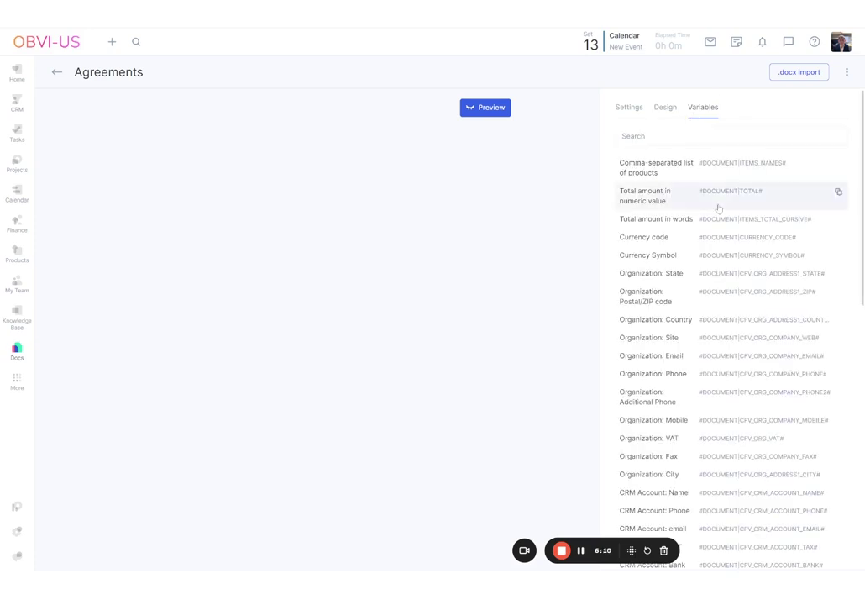
scroll(718, 210, down, 10)
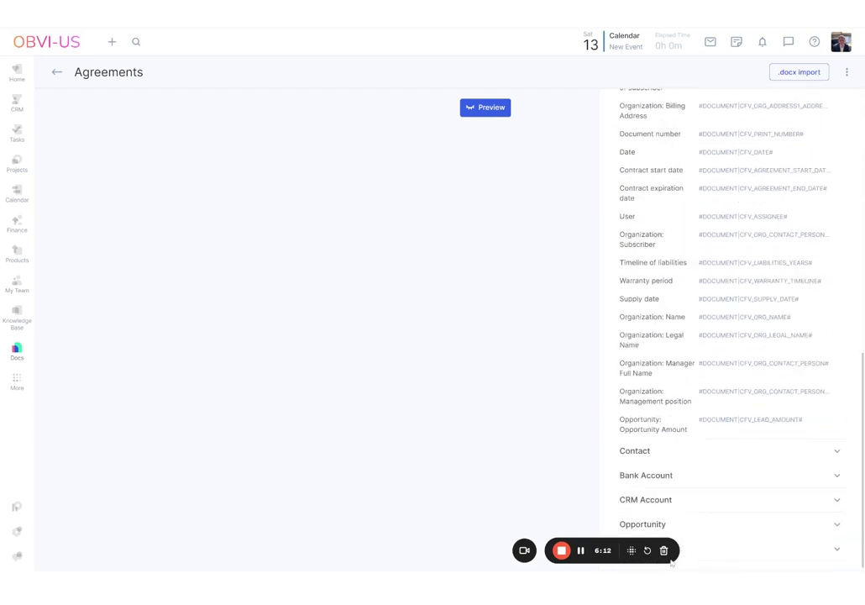
drag(587, 545, 153, 542)
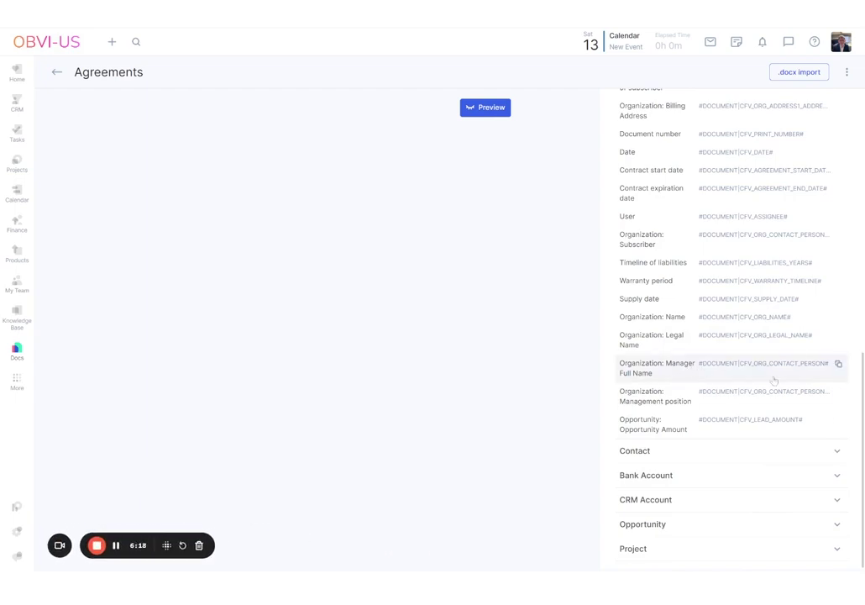
scroll(771, 380, up, 15)
scroll(773, 380, down, 15)
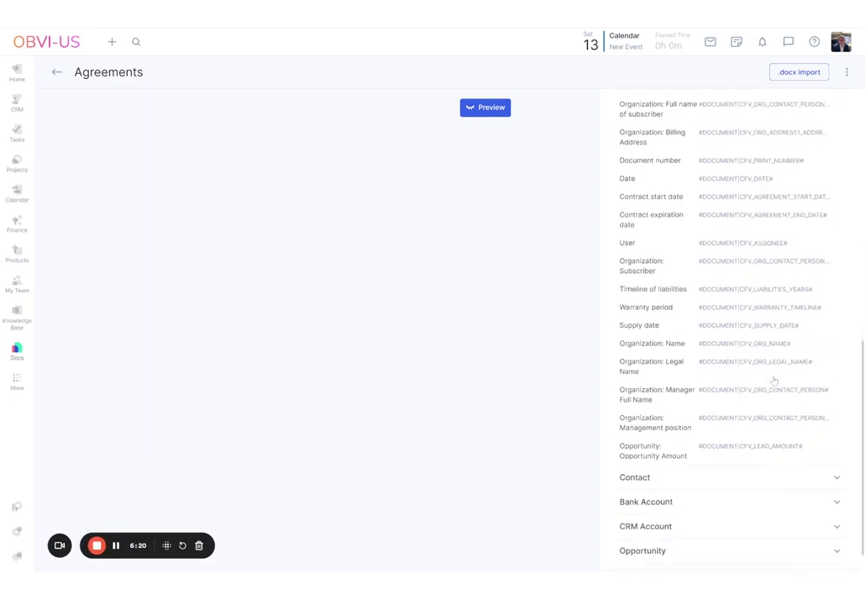
click(679, 452)
scroll(695, 444, down, 10)
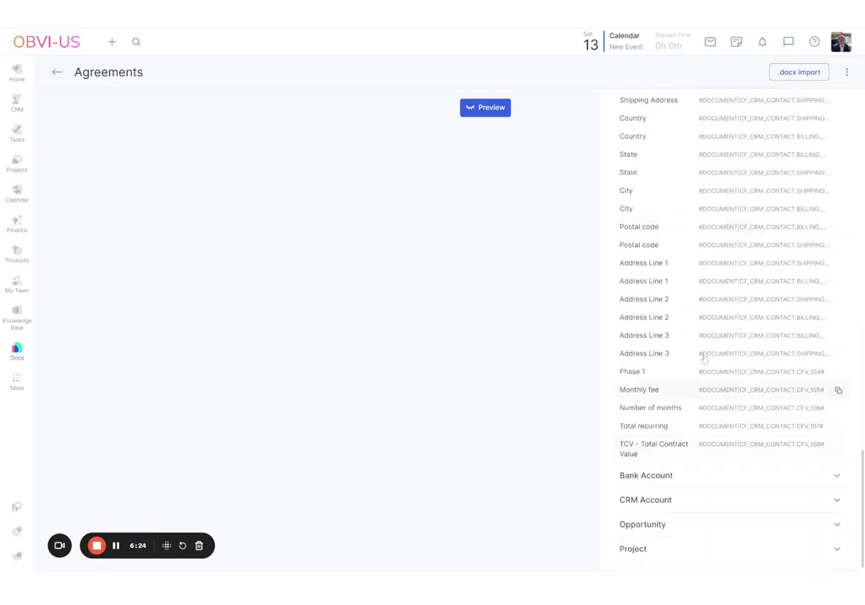
click(681, 476)
scroll(681, 479, down, 2)
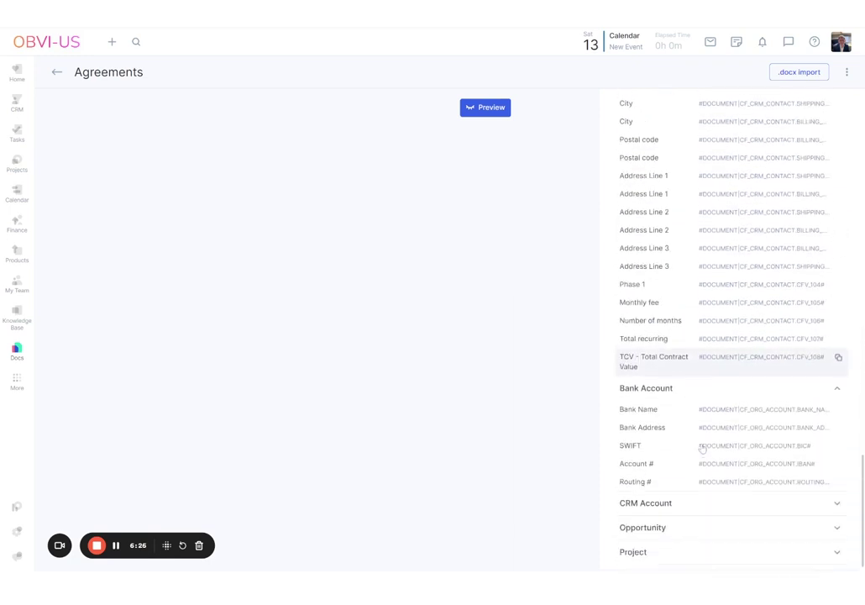
click(696, 499)
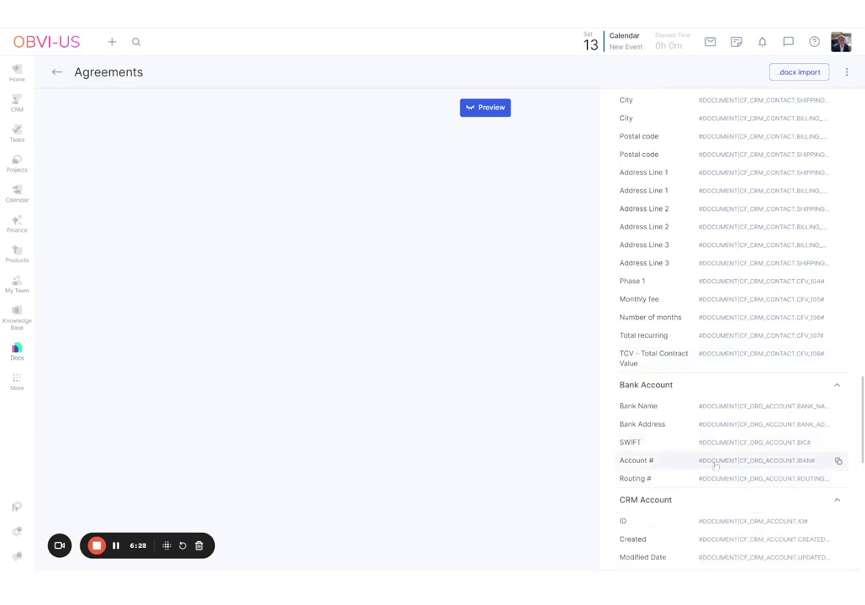
scroll(705, 420, down, 8)
scroll(704, 543, up, 15)
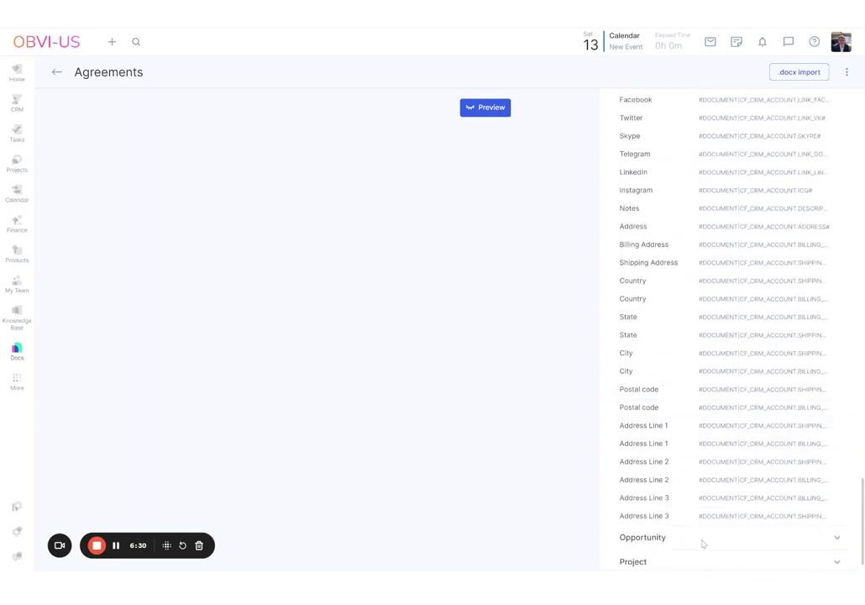
scroll(708, 535, up, 2)
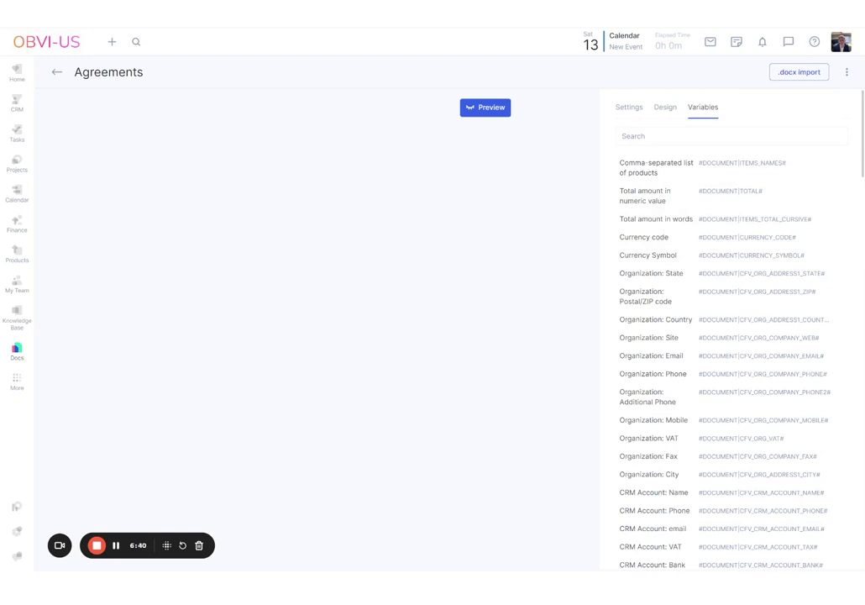
click(716, 162)
Step: Mark the Agreements template as active and show its copy and delete options
click(629, 108)
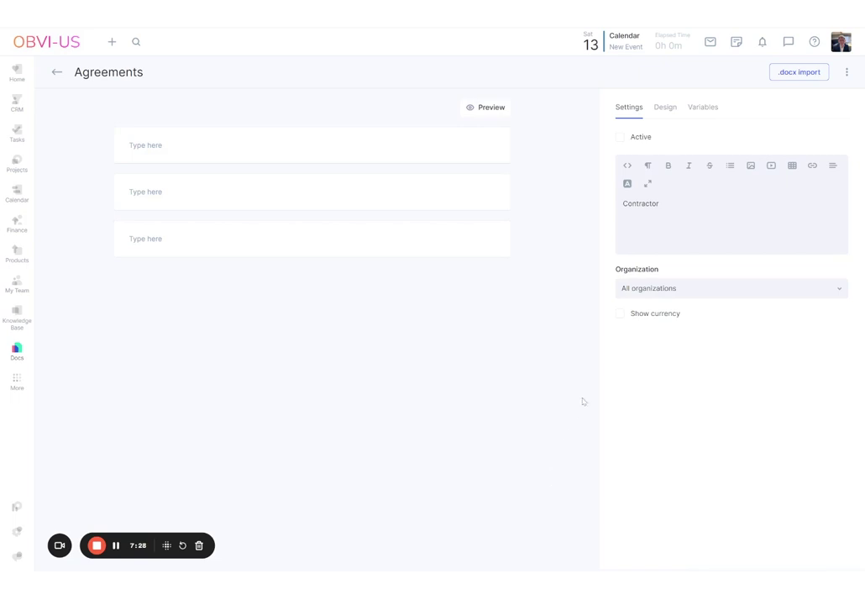
click(621, 141)
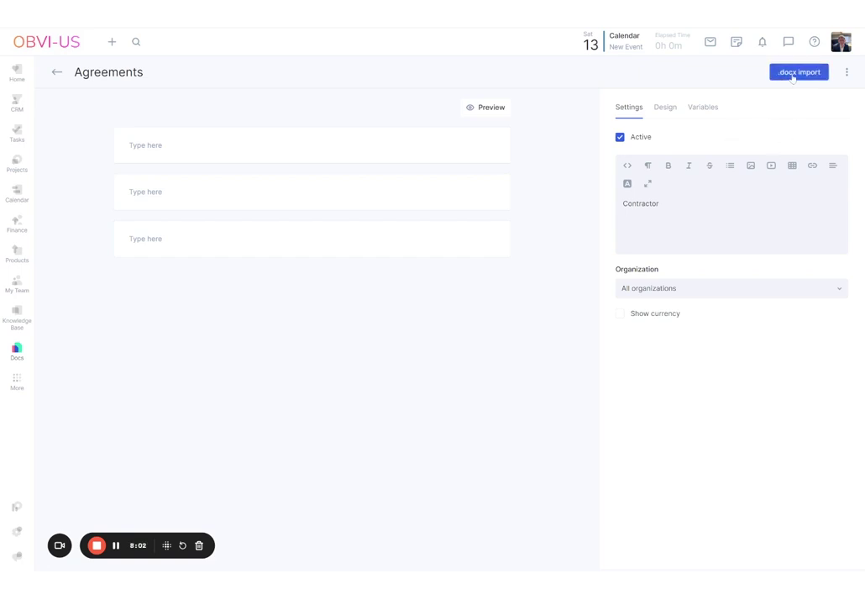
click(847, 73)
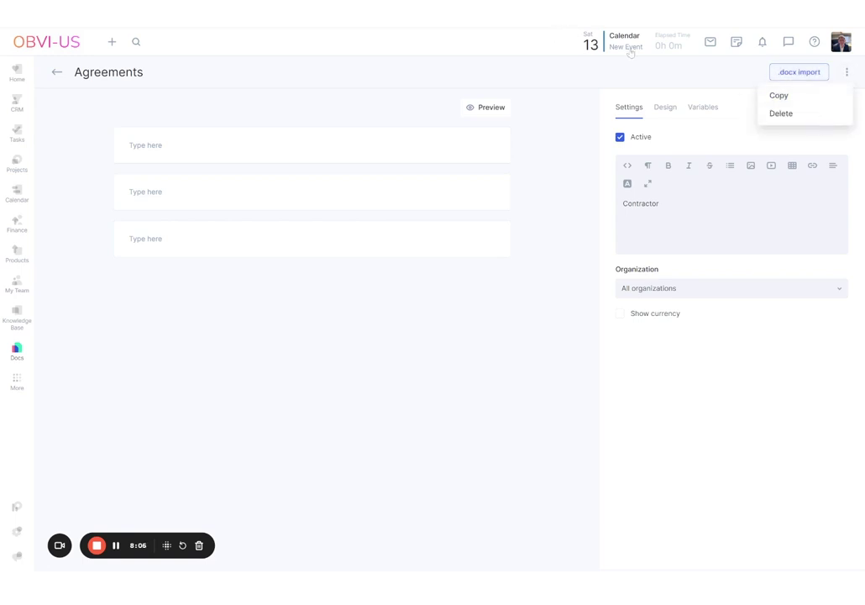
Step: Switch to Word and review the Independent Contractor Master Agreement, including the opening paragraph's blanks for effective date, address, email and telephone number
click(706, 88)
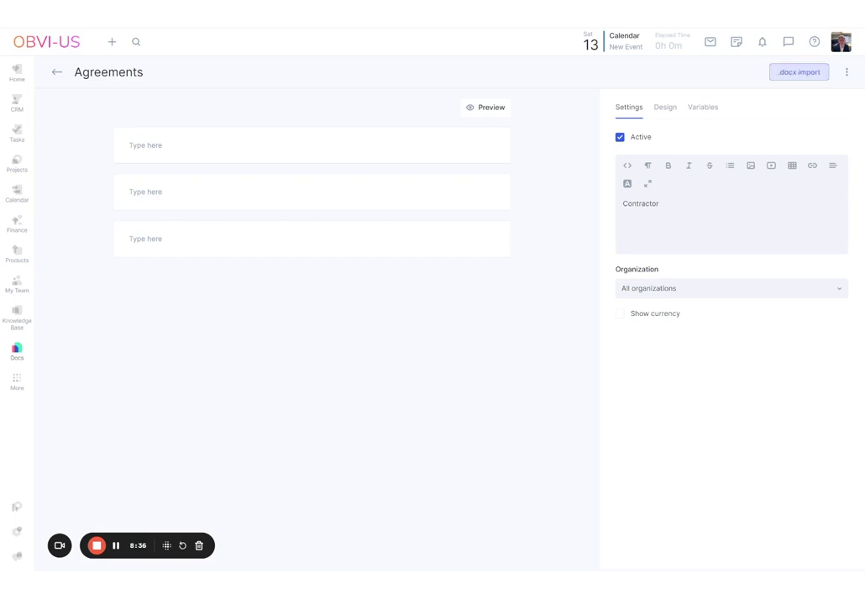
key(alt+Tab)
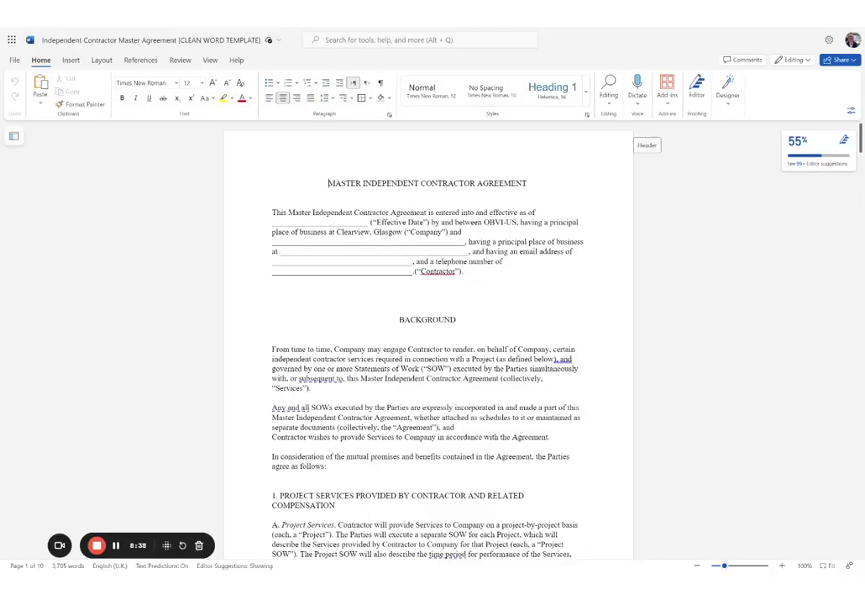
scroll(427, 336, down, 10)
scroll(428, 336, down, 20)
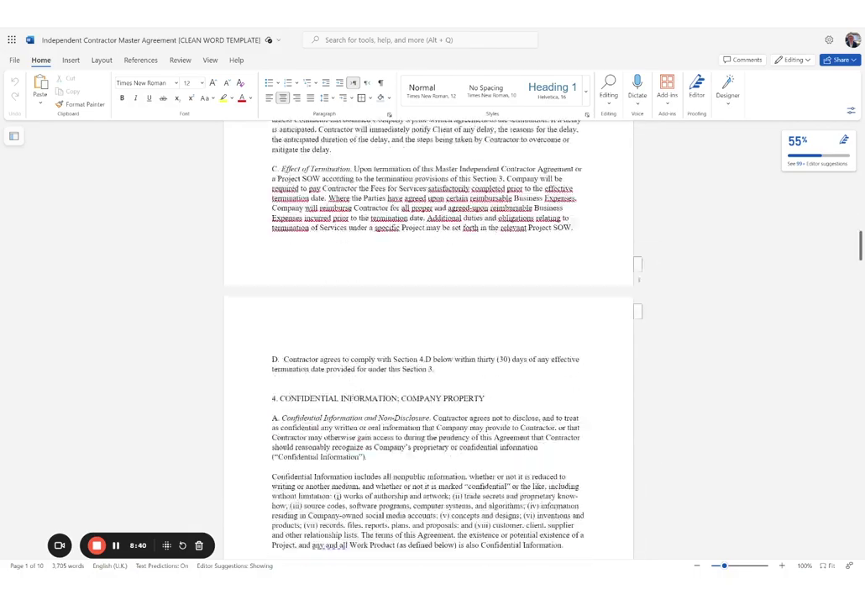
scroll(427, 336, up, 12)
scroll(428, 336, up, 20)
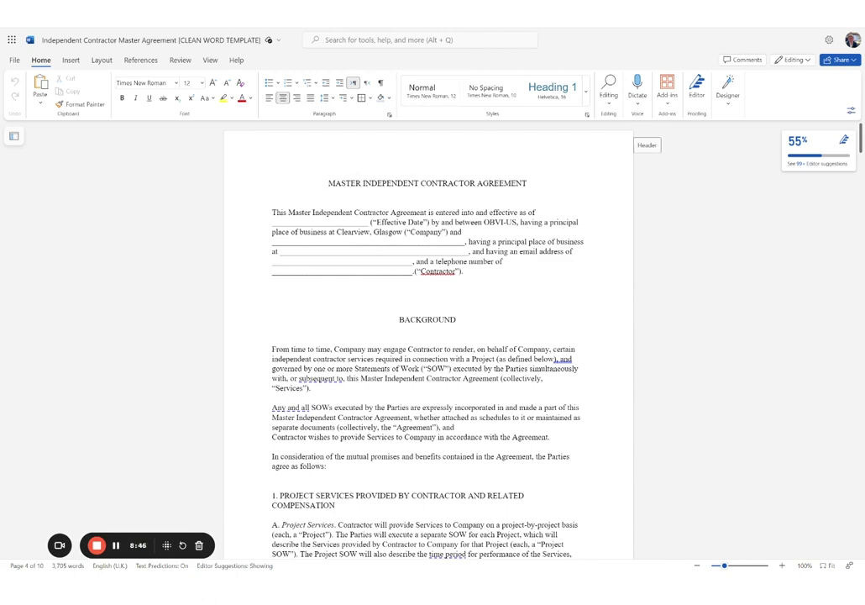
click(329, 183)
double_click(264, 220)
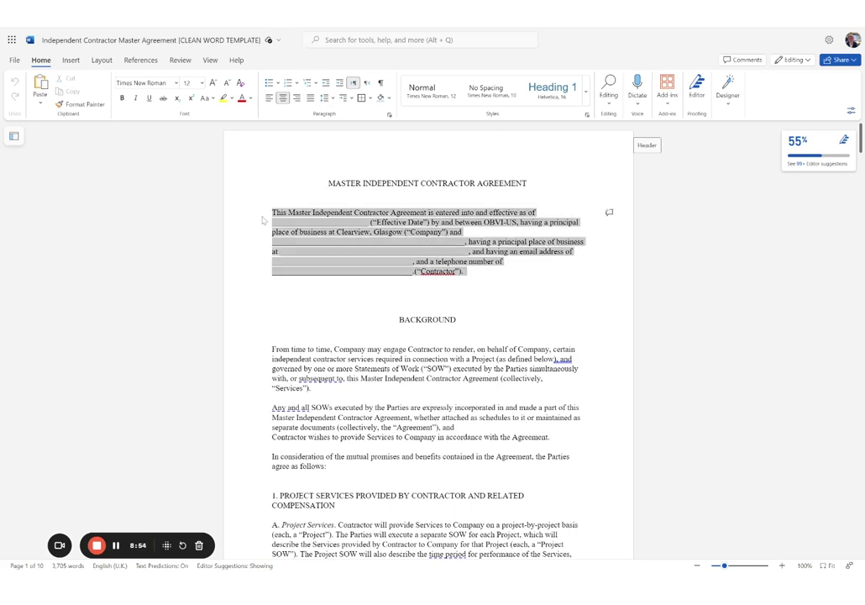
click(315, 225)
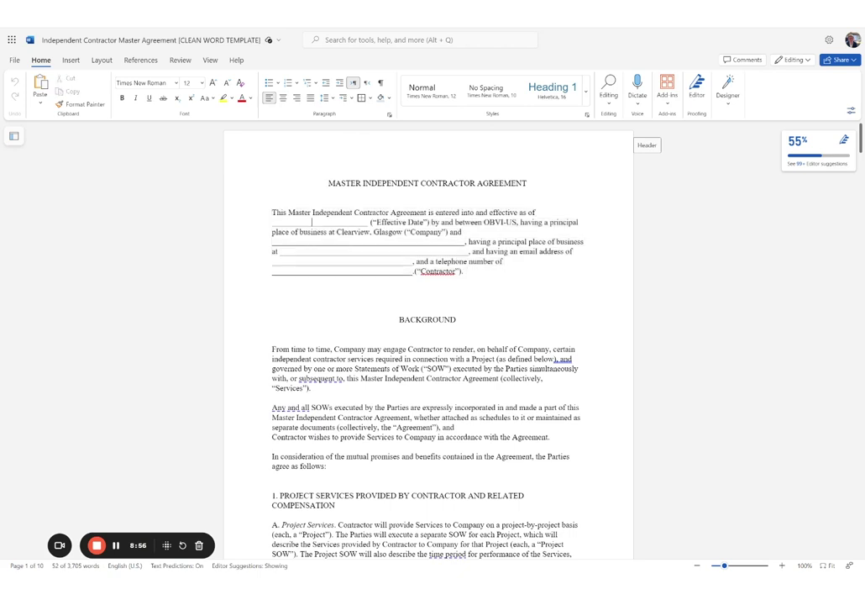
click(324, 262)
click(320, 270)
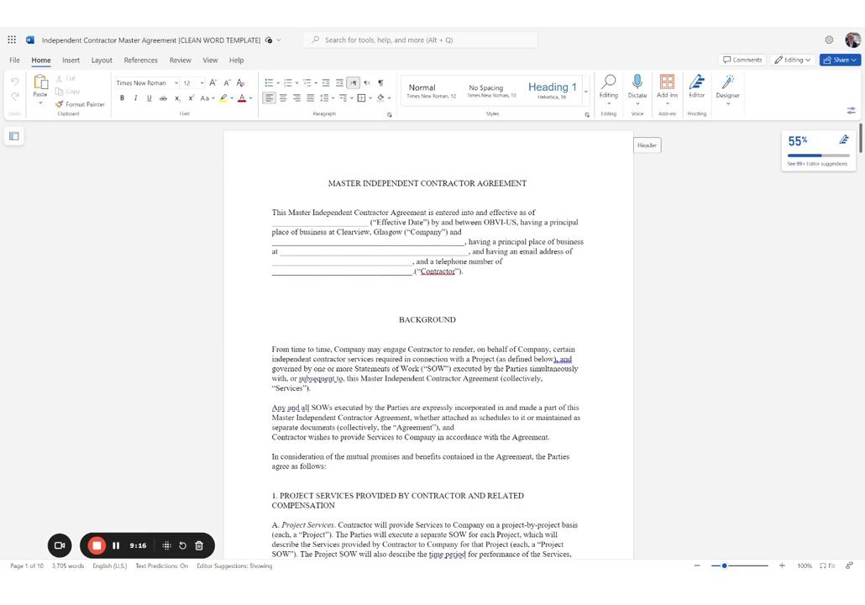
Step: Switch back to Flowlu, import the contractor agreement .docx into the Agreements template and delete the three empty blocks below its text
key(alt+Tab)
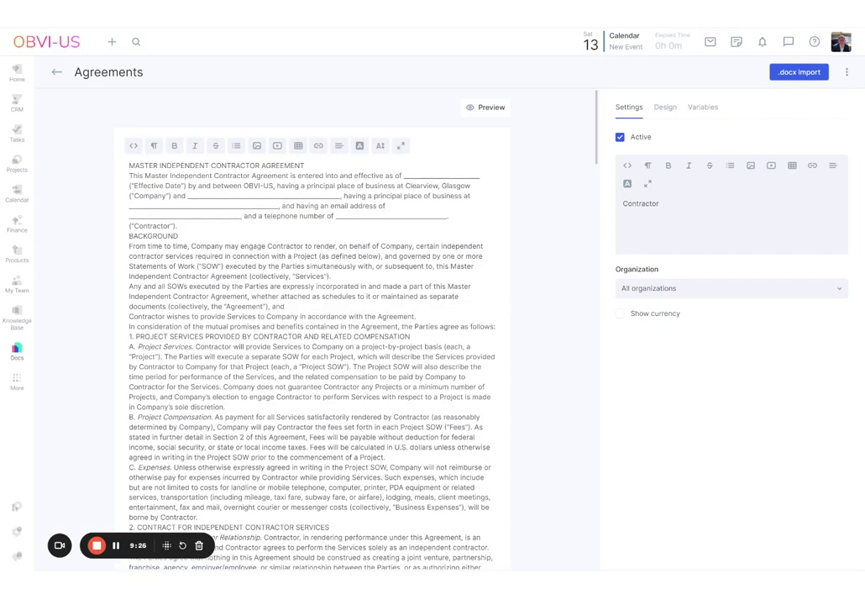
scroll(512, 294, down, 20)
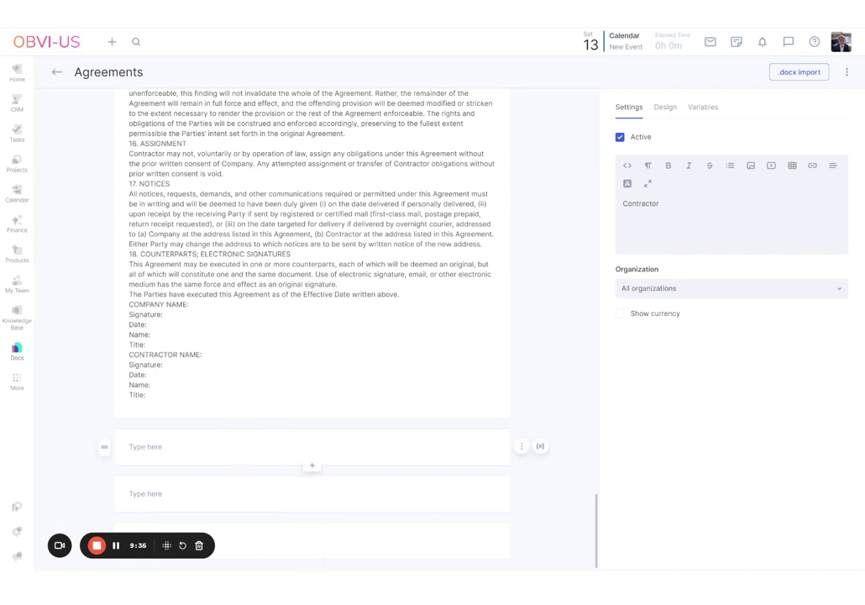
click(521, 447)
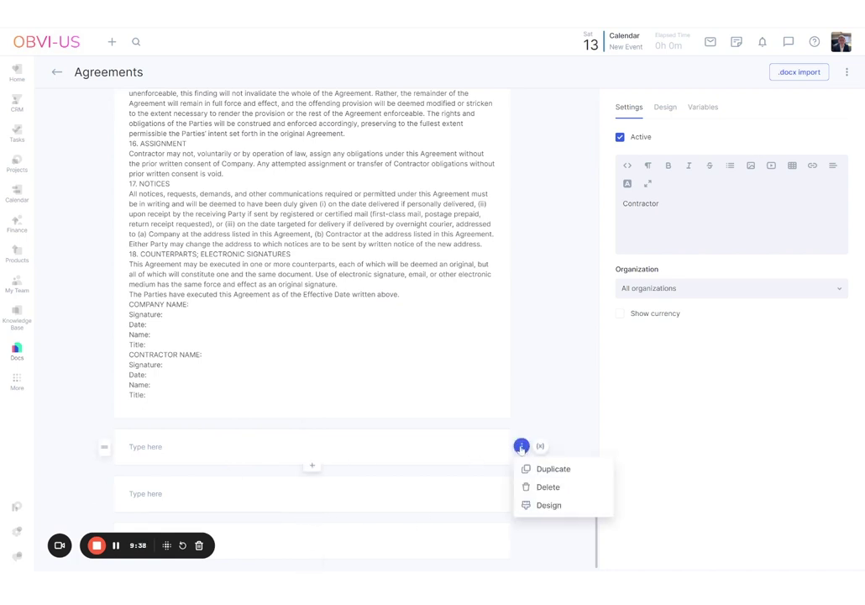
click(546, 487)
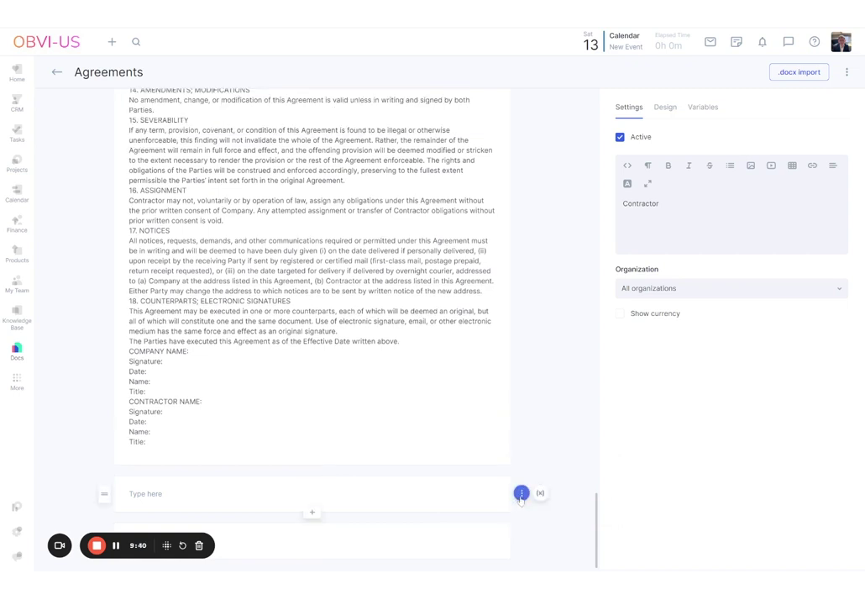
click(521, 495)
click(544, 533)
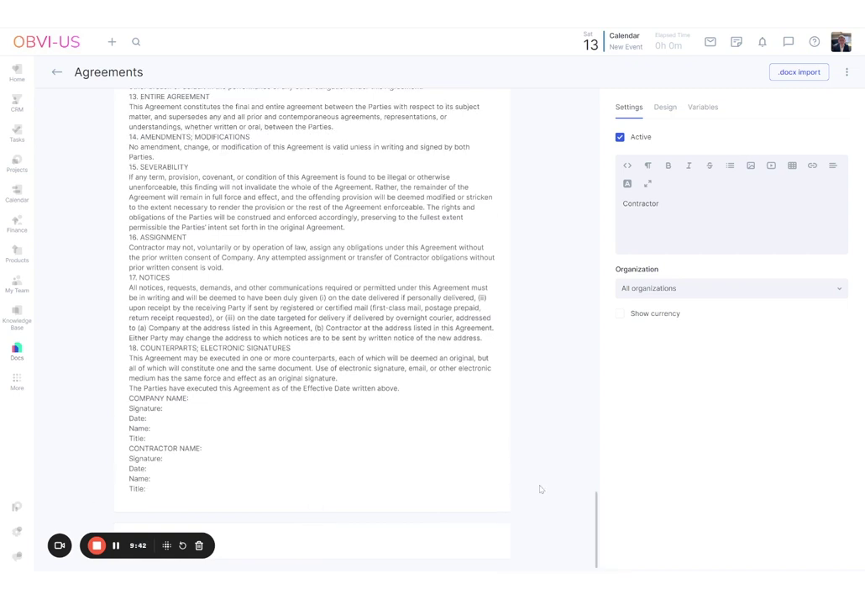
click(521, 540)
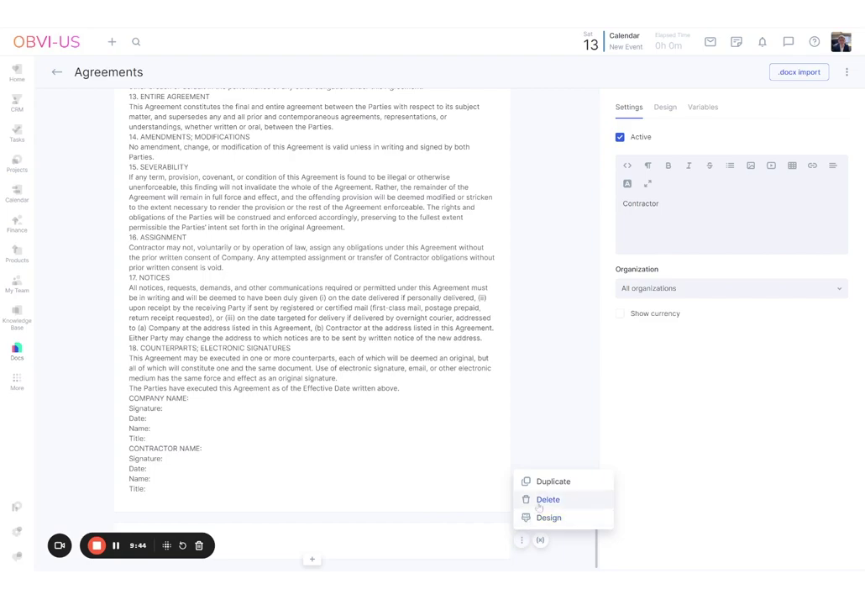
click(547, 499)
Step: Insert a blank line above and below the agreement title and two blank lines before the word BACKGROUND
scroll(539, 495, up, 10)
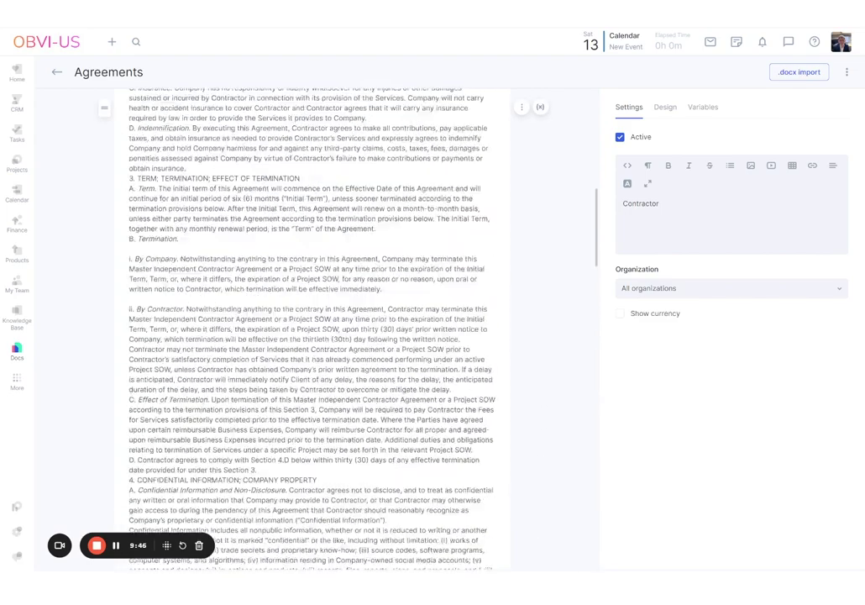
scroll(312, 336, up, 5)
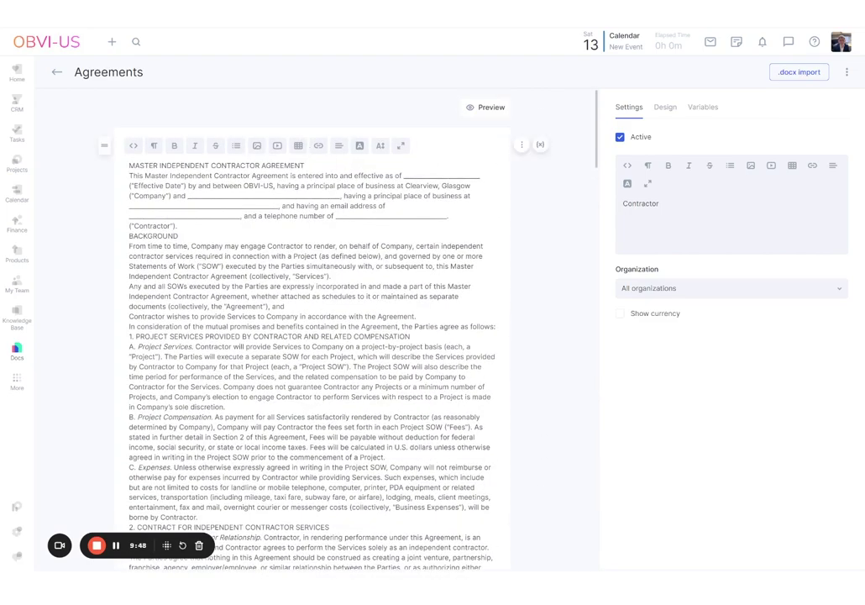
key(Return)
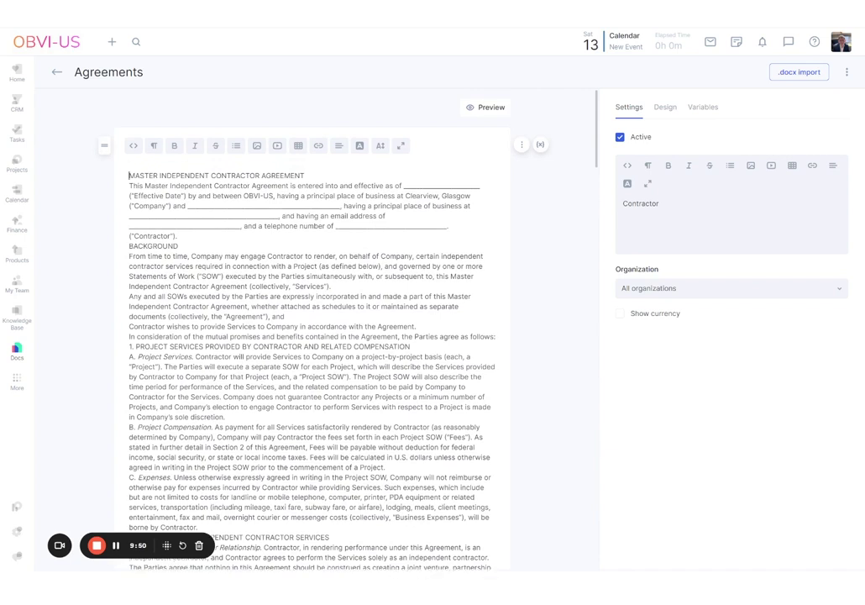
click(129, 186)
key(Return)
click(130, 257)
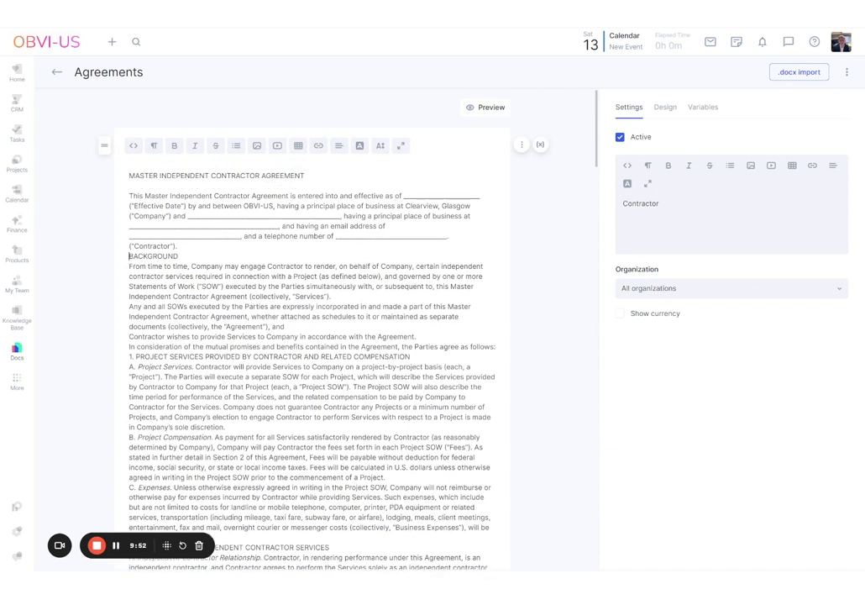
key(Return)
key(Return)
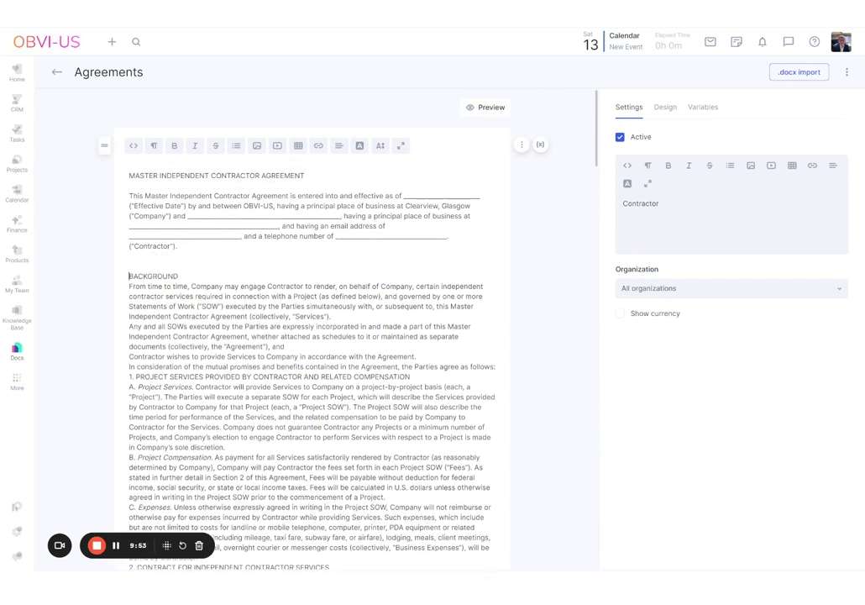
Step: Format the title MASTER INDEPENDENT CONTRACTOR AGREEMENT as a large heading and make it bold
click(154, 146)
click(197, 235)
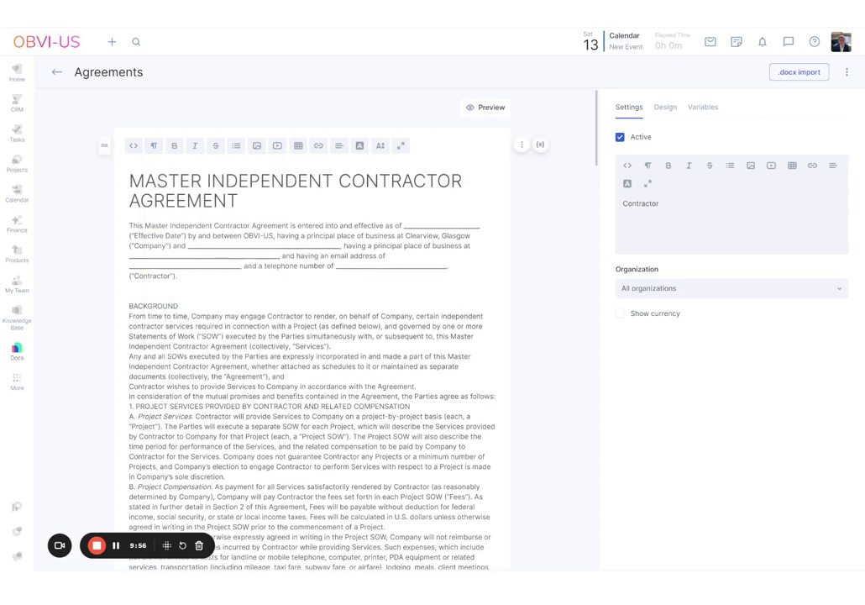
triple_click(285, 181)
key(ctrl+b)
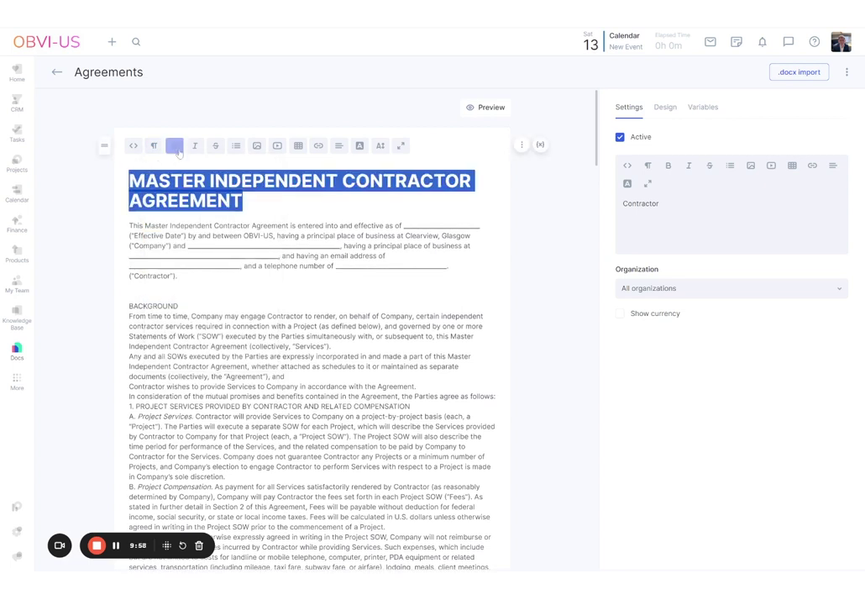
click(242, 201)
Step: Format the BACKGROUND line as a heading smaller than the agreement title
double_click(154, 306)
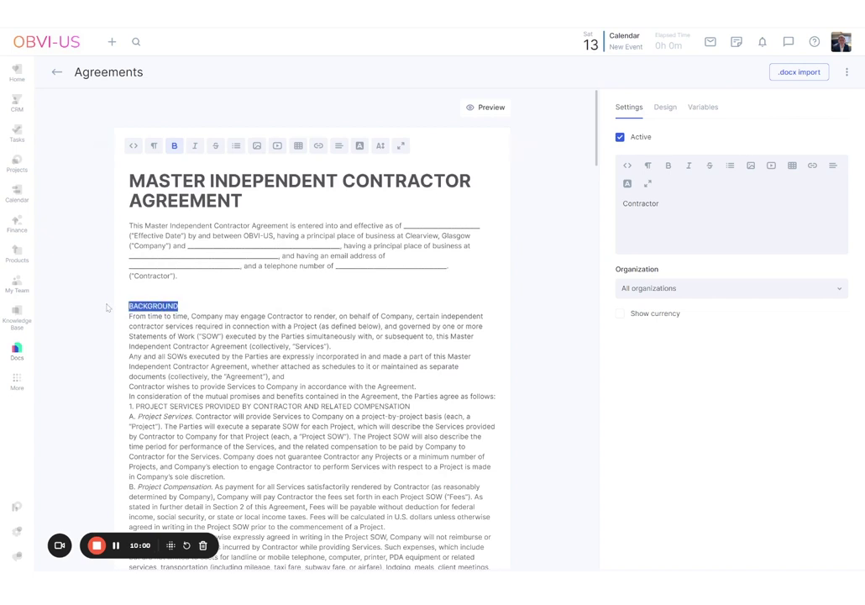
click(153, 145)
click(174, 274)
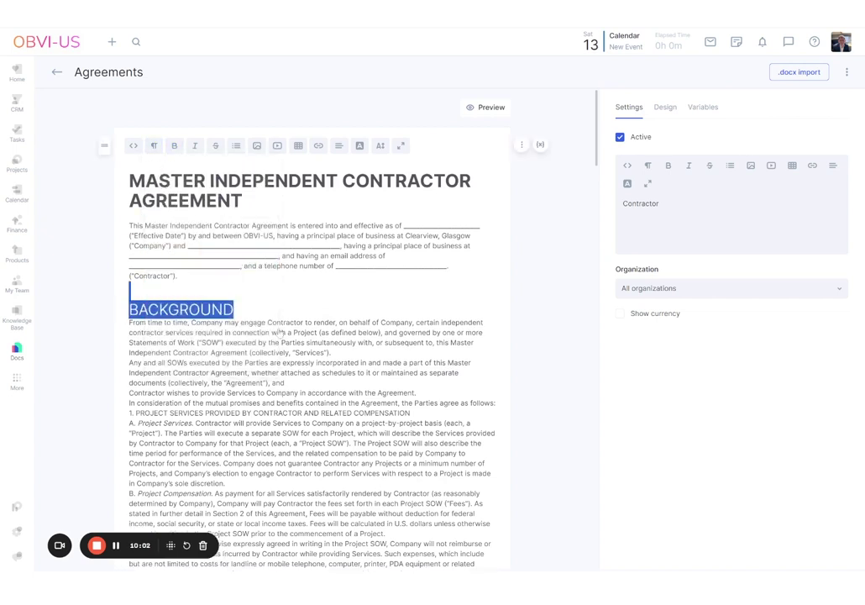
click(188, 249)
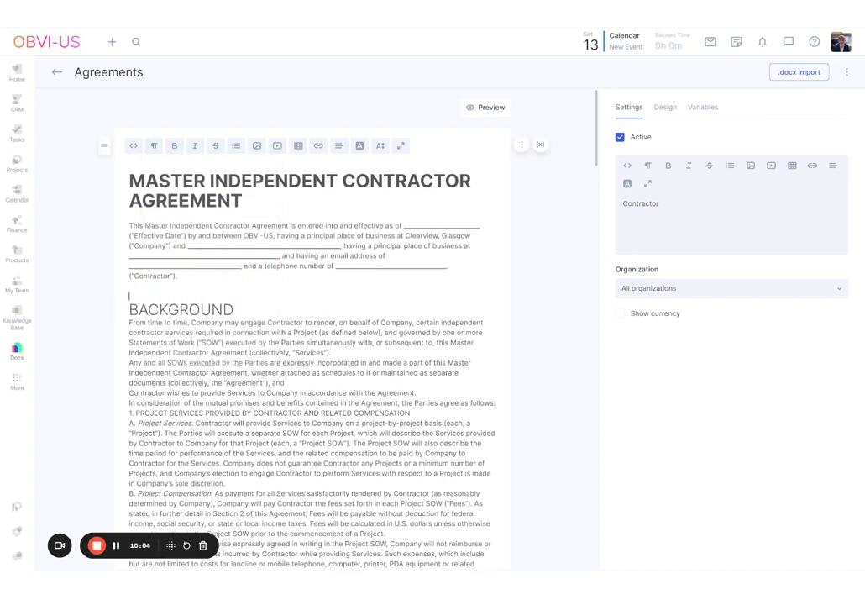
Step: Add two blank lines above the agreement title and insert the OBVI-US logo image there
click(129, 181)
key(Return)
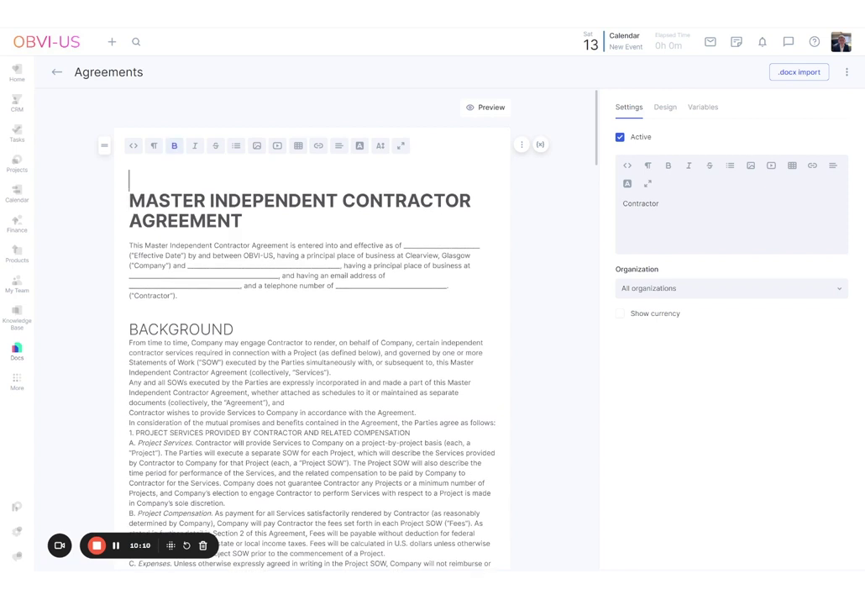
key(Return)
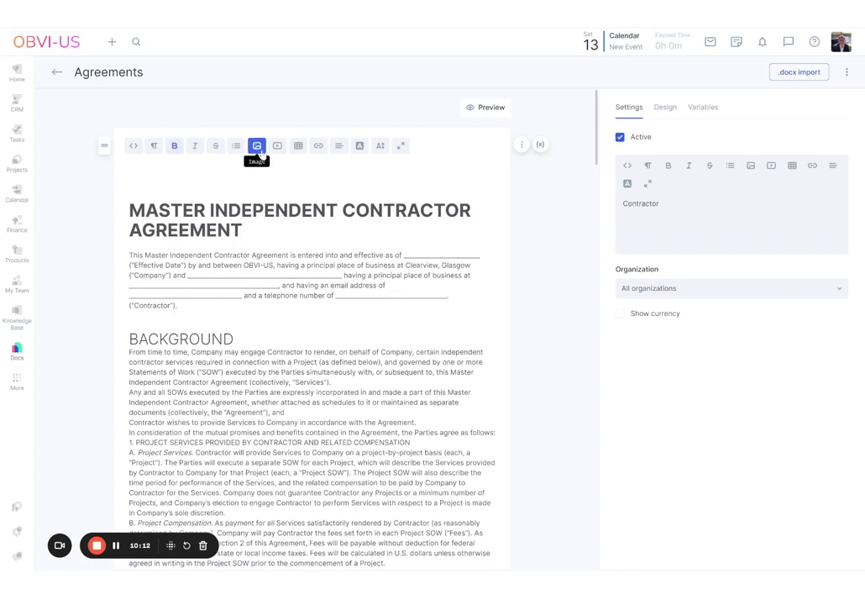
click(257, 147)
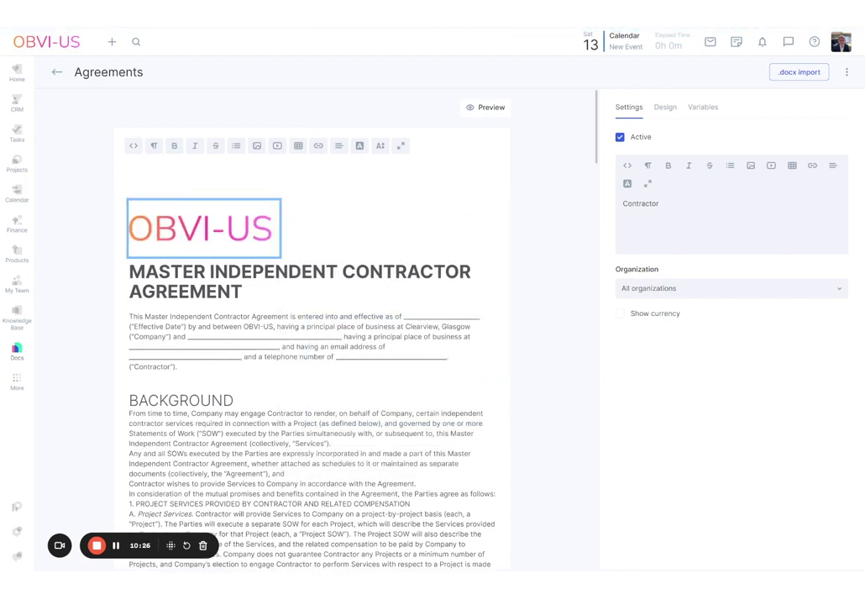
Step: Shrink the OBVI-US logo to roughly 70 percent of its inserted width and add a blank line between it and the title
mouse_move(295, 239)
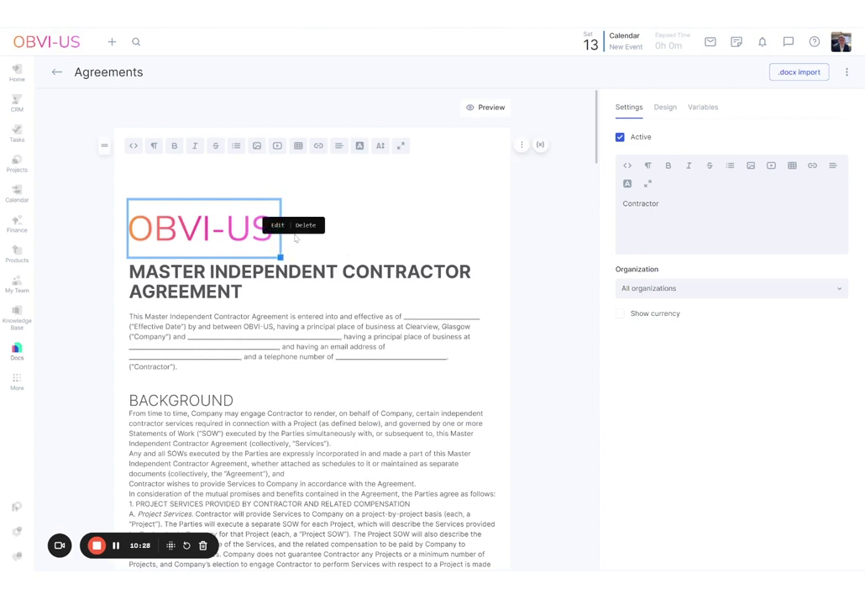
drag(280, 257, 236, 241)
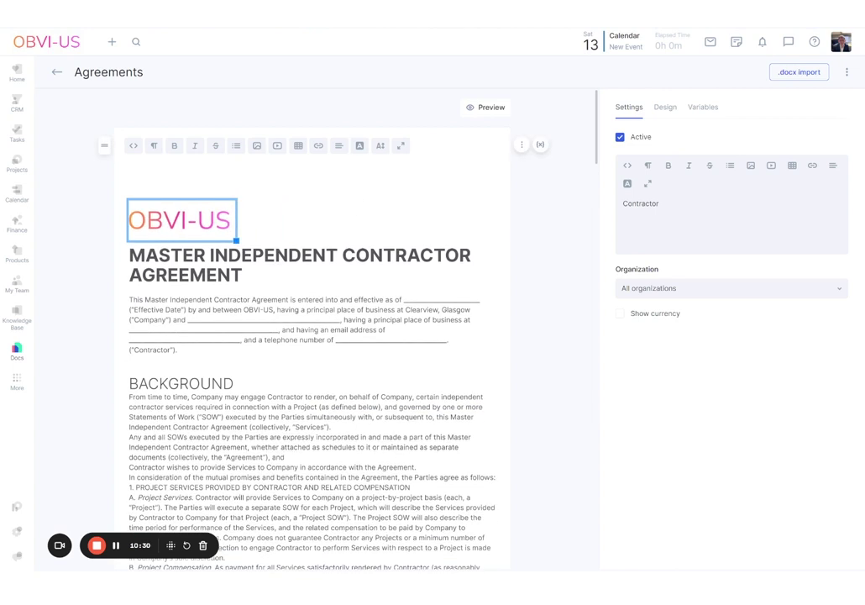
click(129, 255)
key(Return)
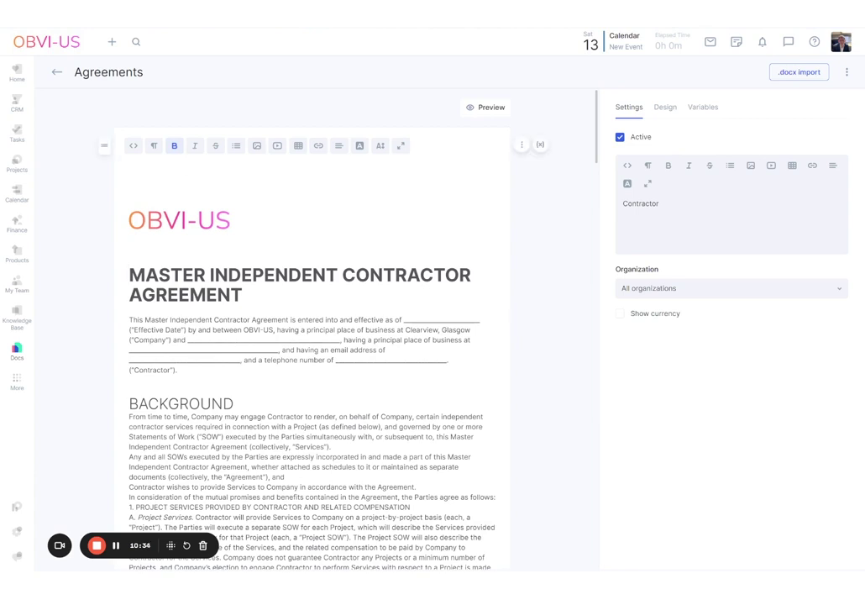
Step: Insert blank lines before the "Any and all SOWs" and "In consideration" paragraphs, clauses B and C of section 1, and the section 2 heading
scroll(311, 353, down, 2)
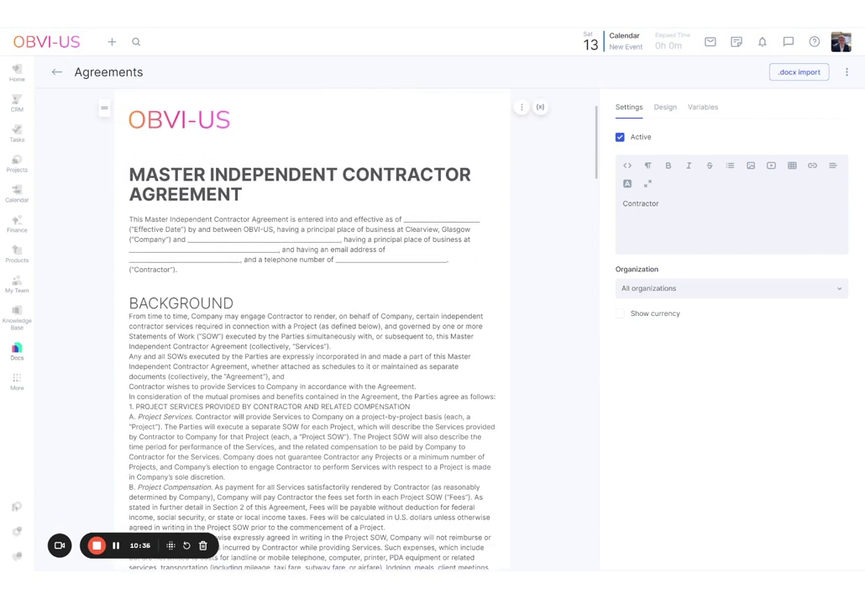
scroll(311, 336, down, 4)
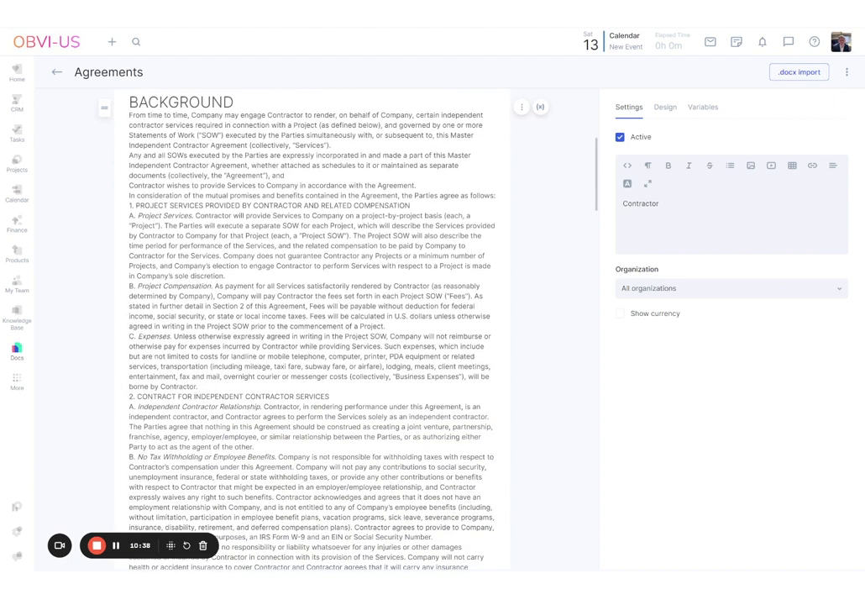
key(Return)
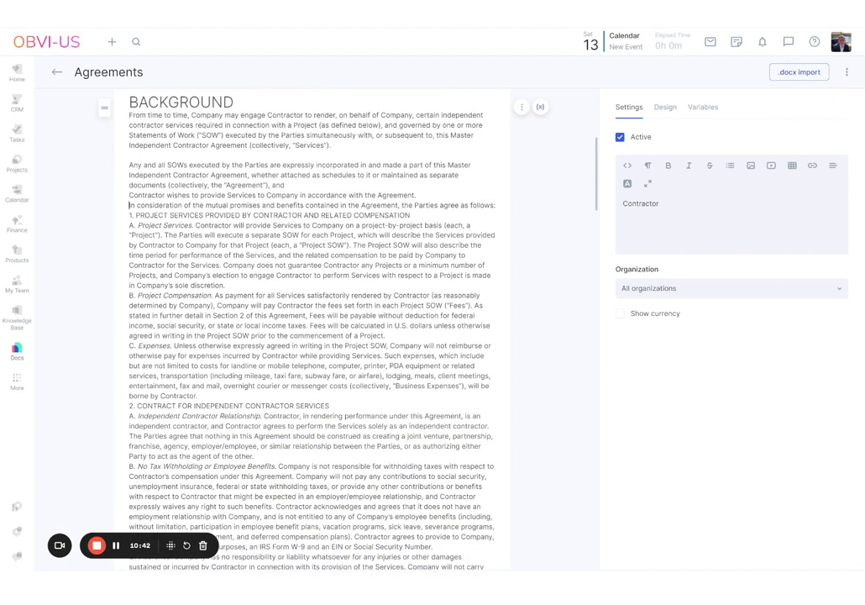
key(Return)
key(Return)
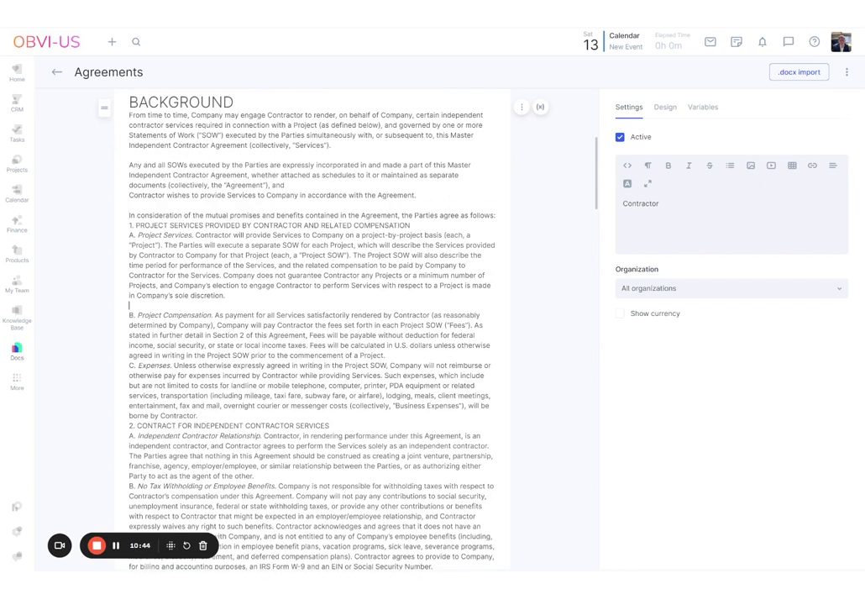
key(Return)
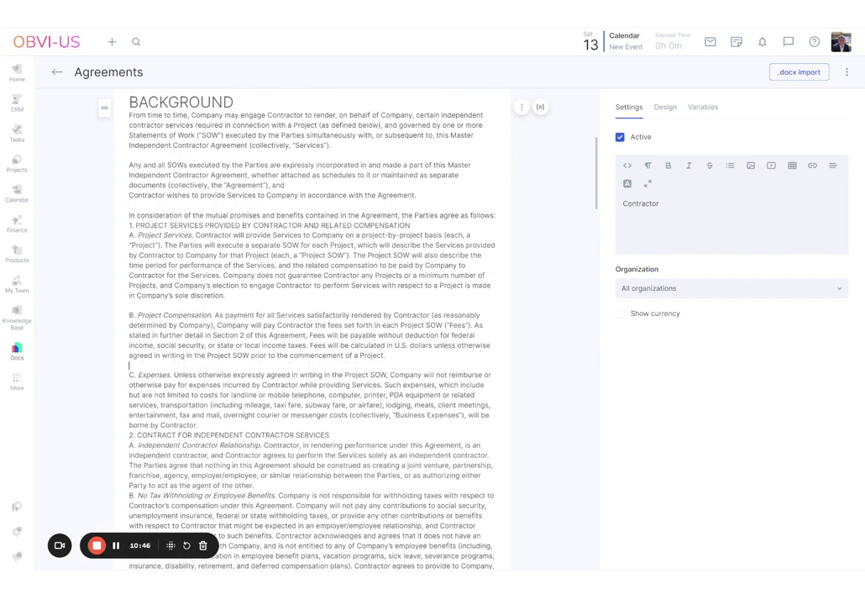
key(Return)
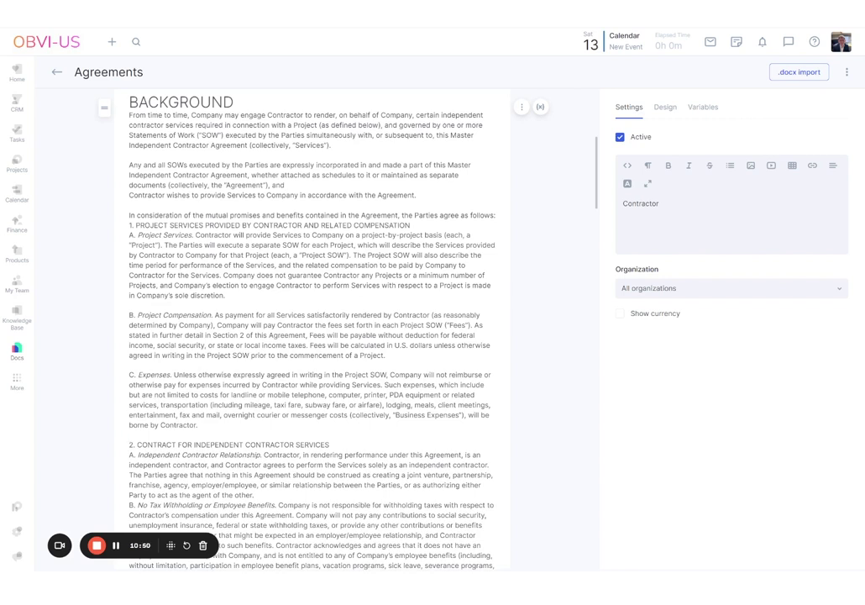
Step: Insert a blank line before the section 1 PROJECT SERVICES title and format the title as a heading one size smaller than BACKGROUND
drag(129, 215, 411, 225)
click(130, 225)
key(Return)
key(shift+Down)
key(shift+End)
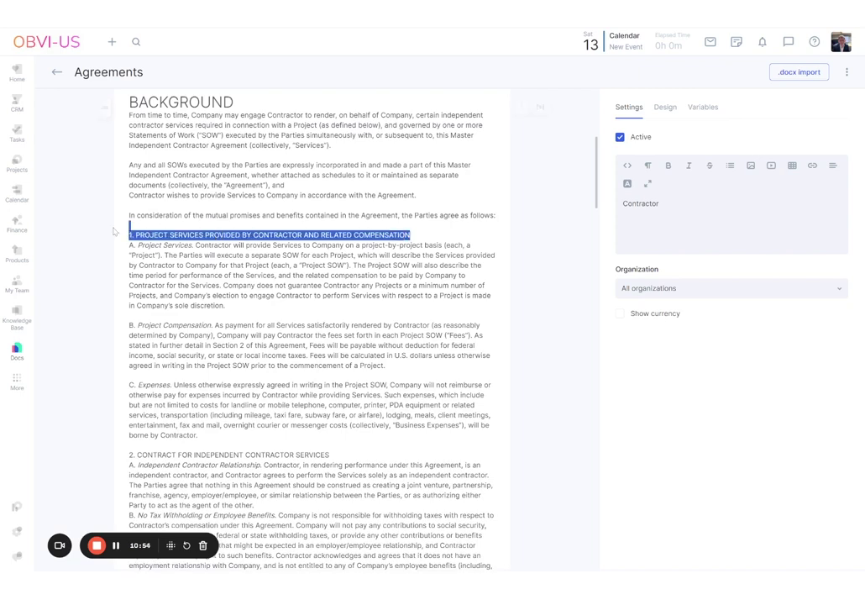
scroll(311, 336, up, 3)
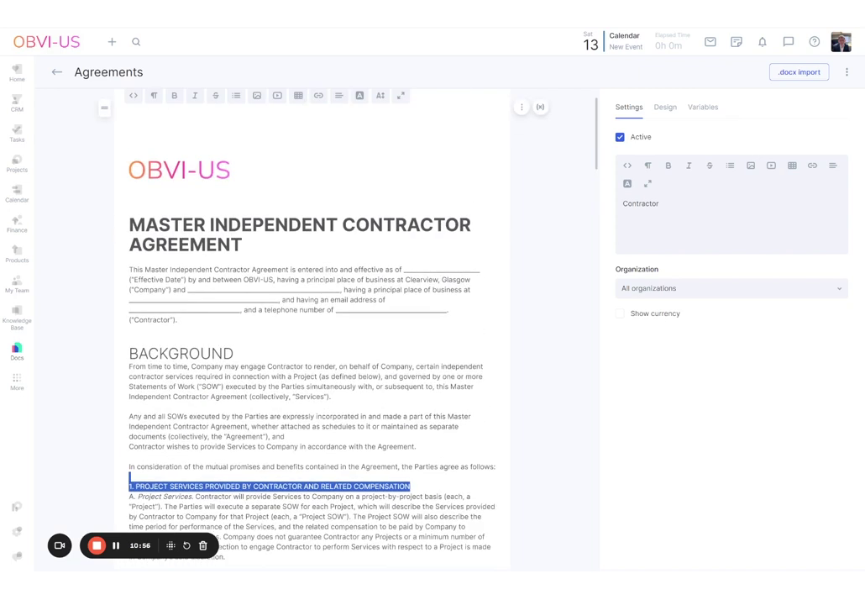
click(154, 95)
click(180, 240)
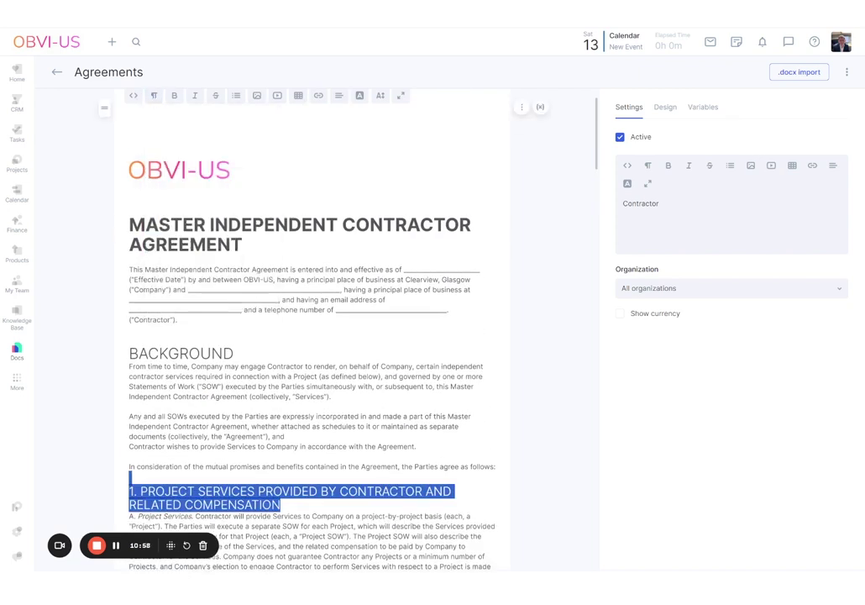
scroll(372, 225, down, 3)
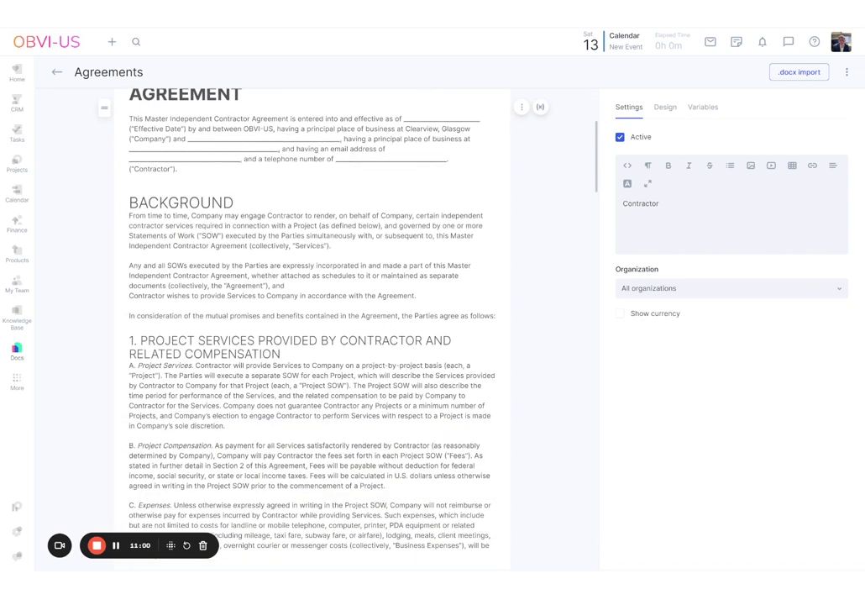
Step: Replace the effective date blank in the opening paragraph with the Project Start date variable, preceded by a space
scroll(311, 336, up, 3)
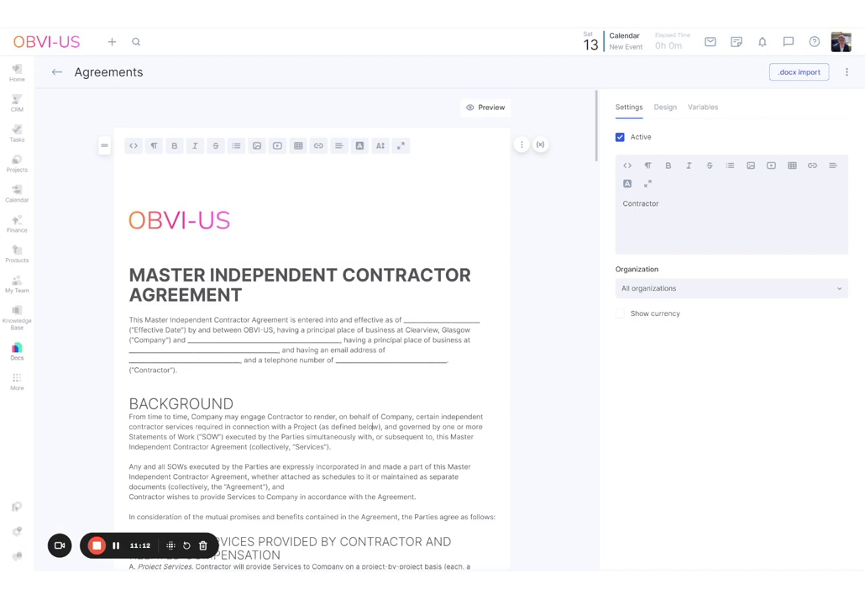
click(705, 109)
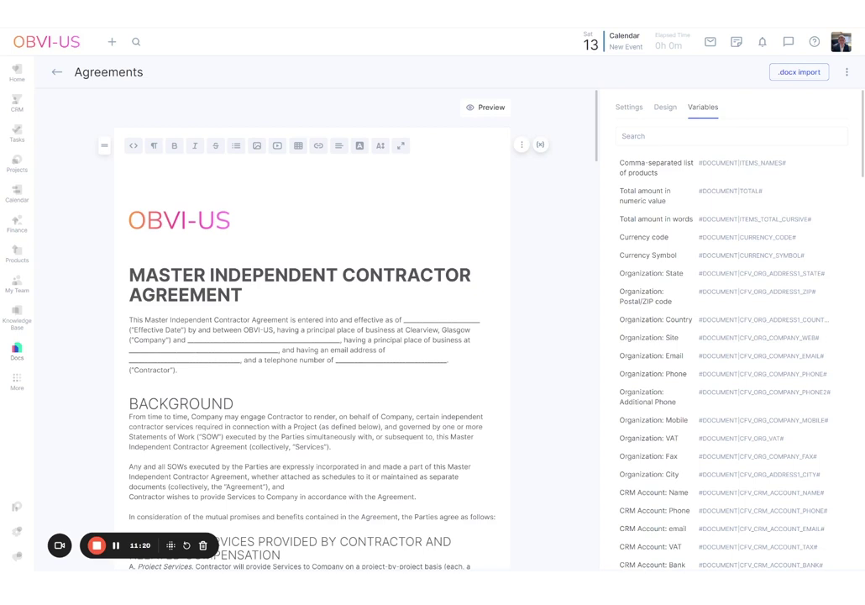
drag(404, 320, 480, 320)
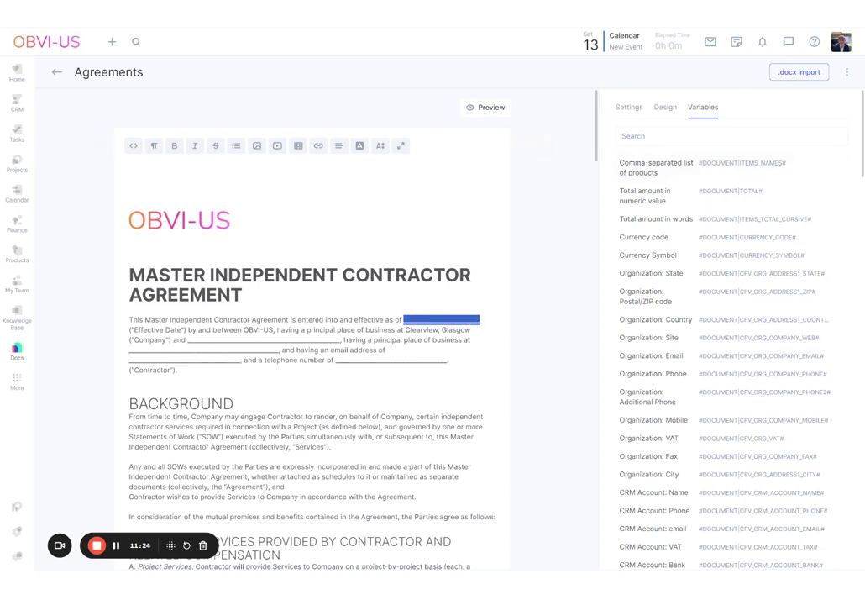
click(672, 135)
text(start)
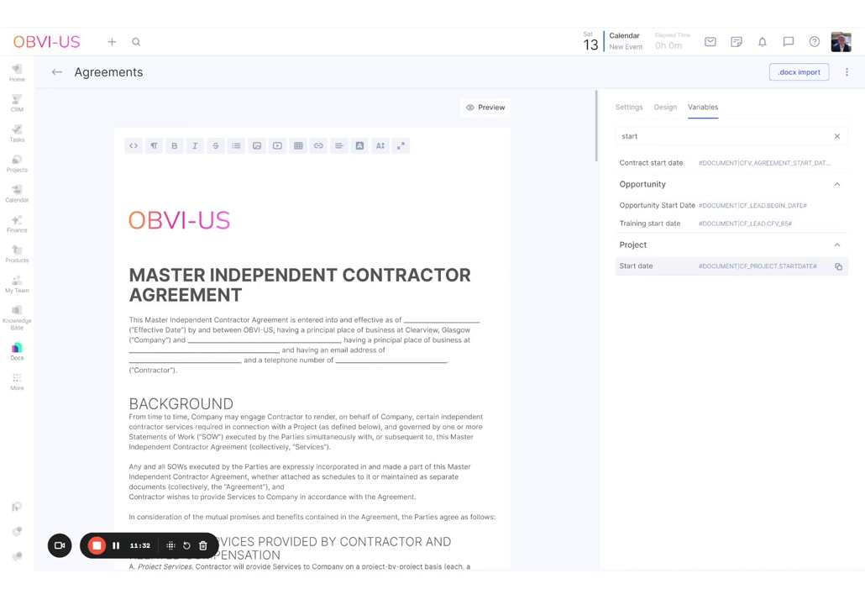
click(721, 266)
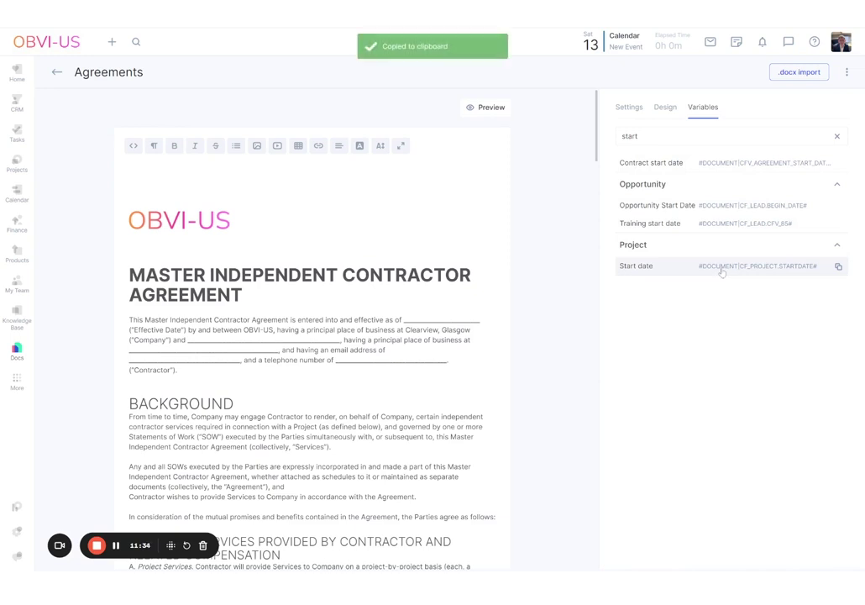
drag(403, 321, 480, 320)
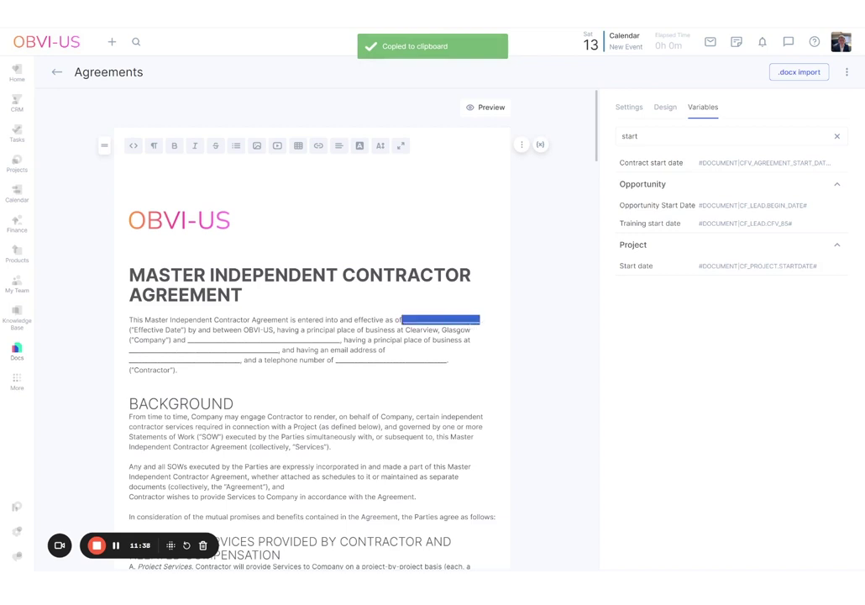
key(ctrl+v)
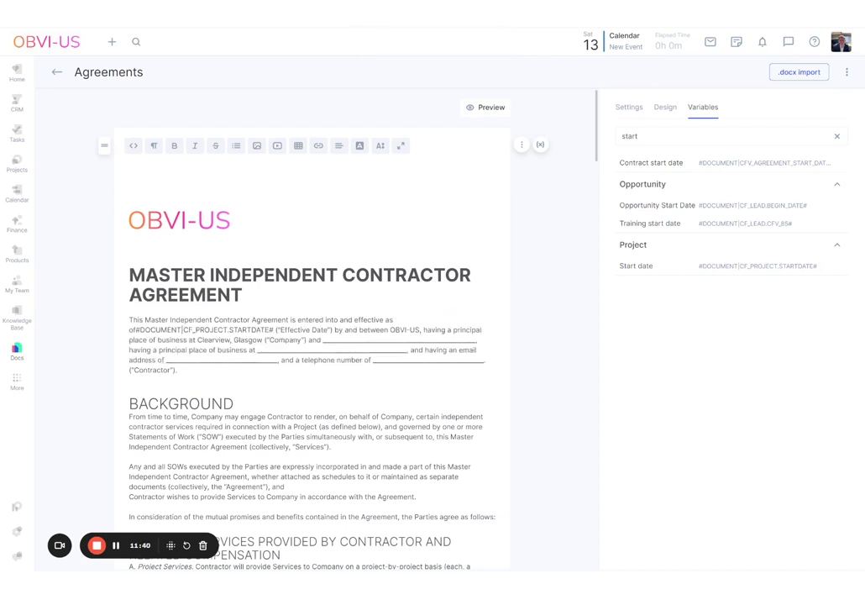
click(136, 330)
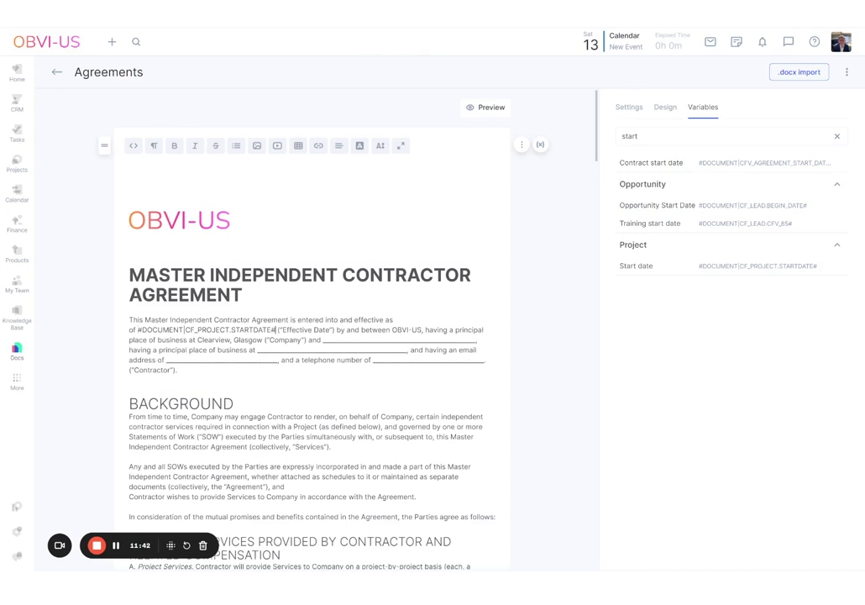
Step: Set the text colour of the project start date variable to bright purple
drag(275, 329, 138, 330)
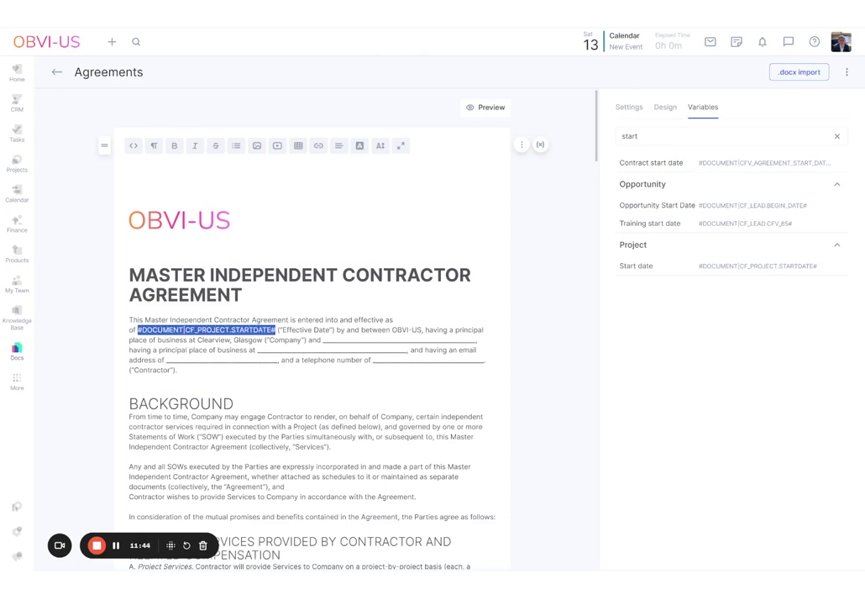
click(360, 147)
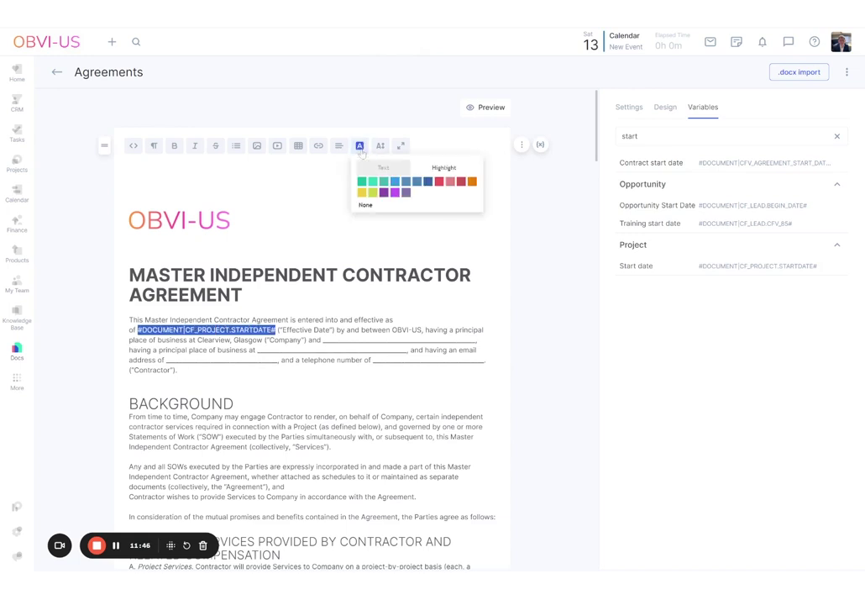
click(394, 193)
click(118, 437)
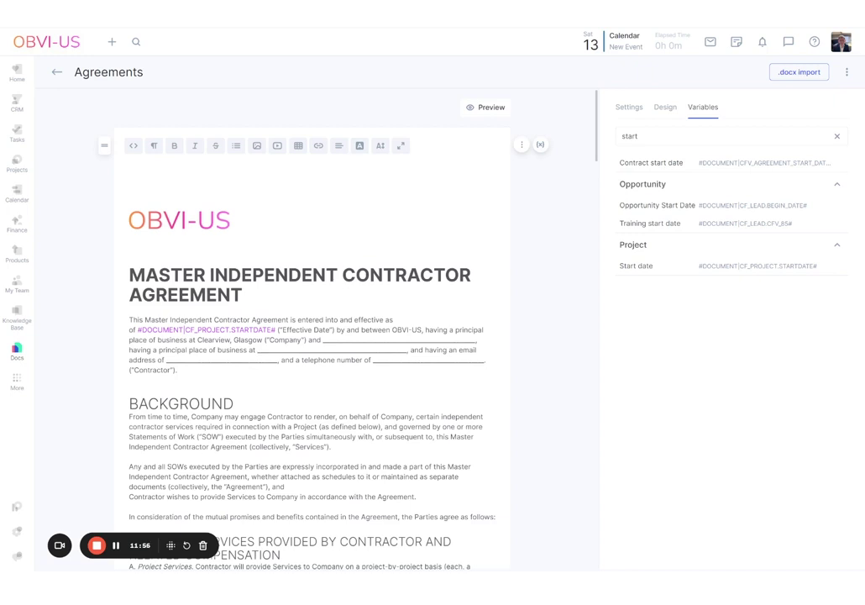
Step: Search the variables for "account" and replace the contractor name blank after "("Company") and" with the CRM Account: Name variable
drag(322, 340, 477, 339)
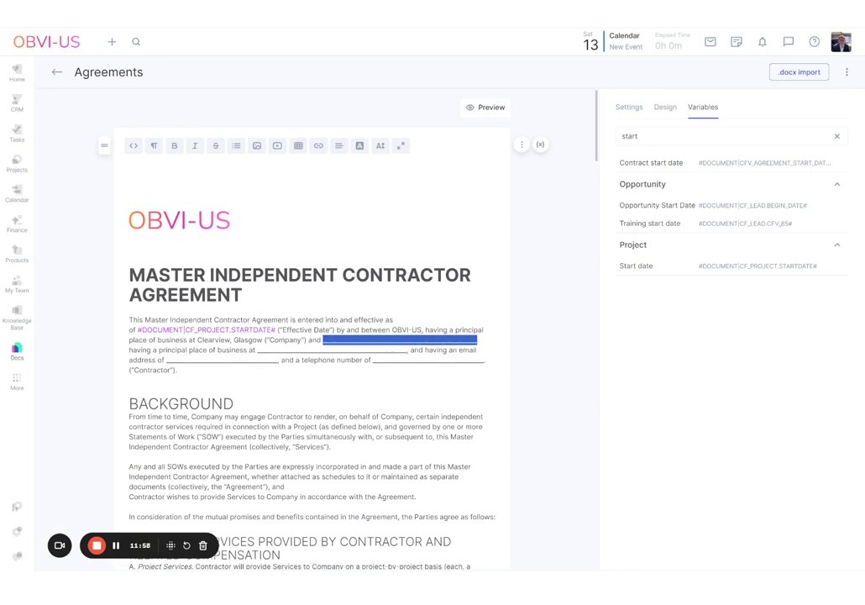
click(638, 136)
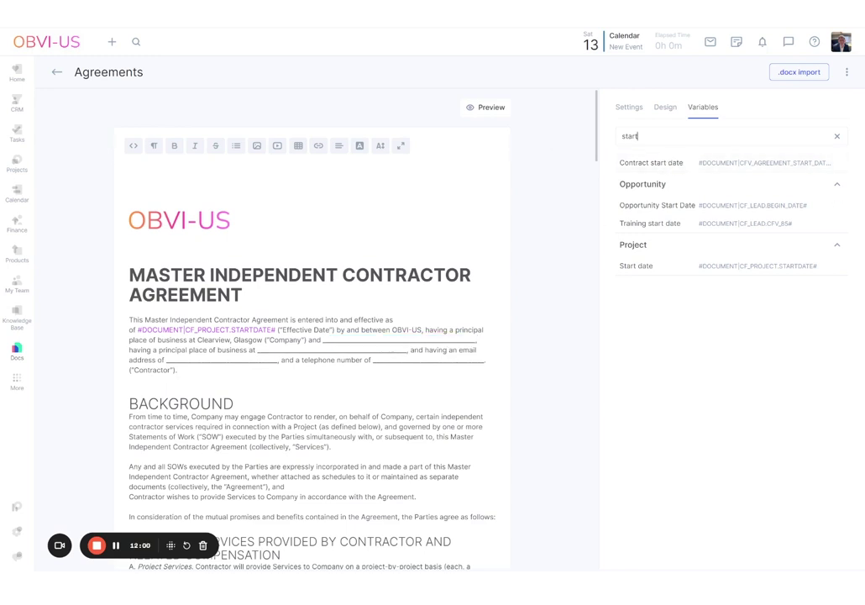
drag(636, 136, 613, 143)
key(BackSpace)
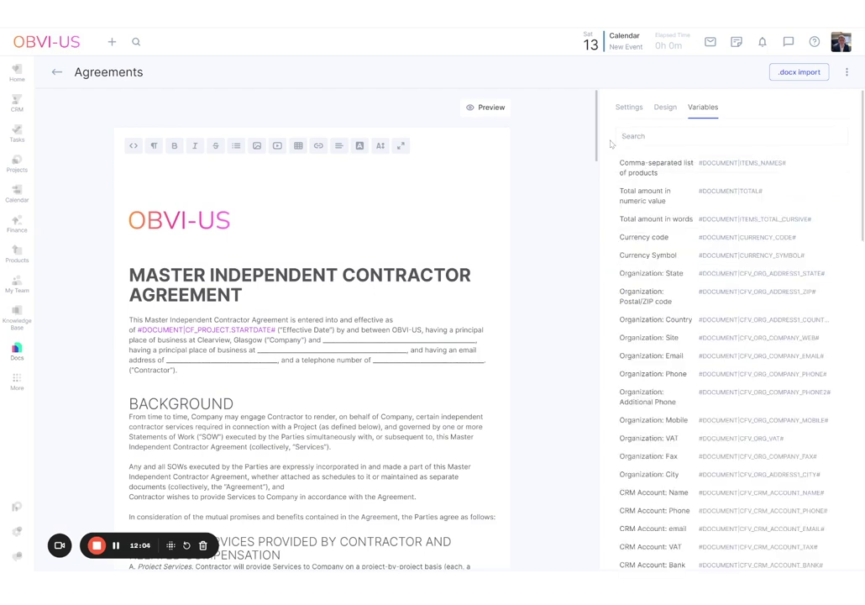
text(account)
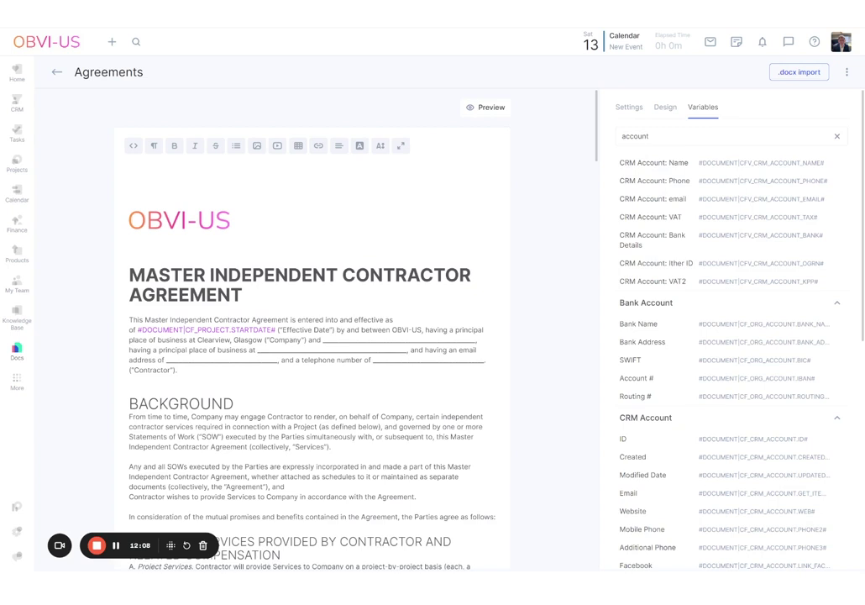
mouse_move(771, 173)
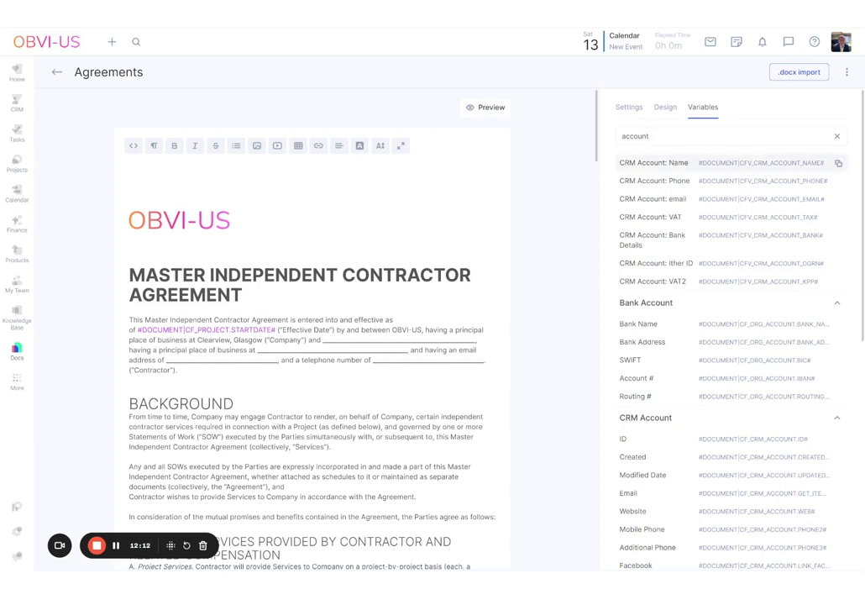
click(767, 168)
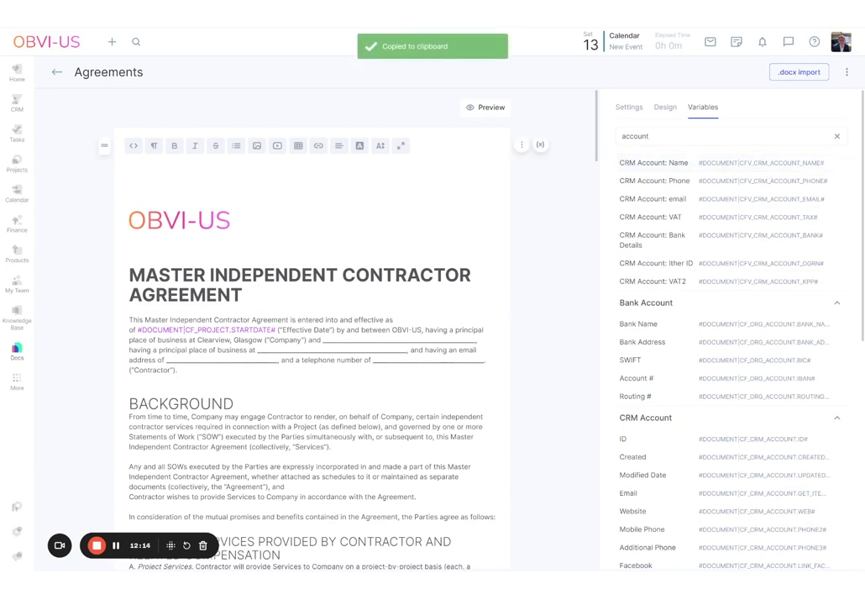
drag(323, 340, 475, 340)
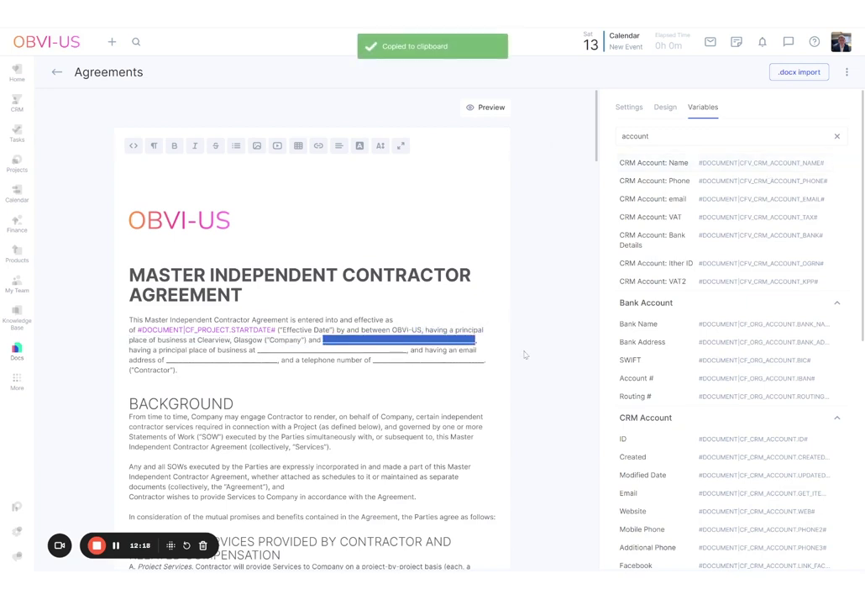
key(ctrl+v)
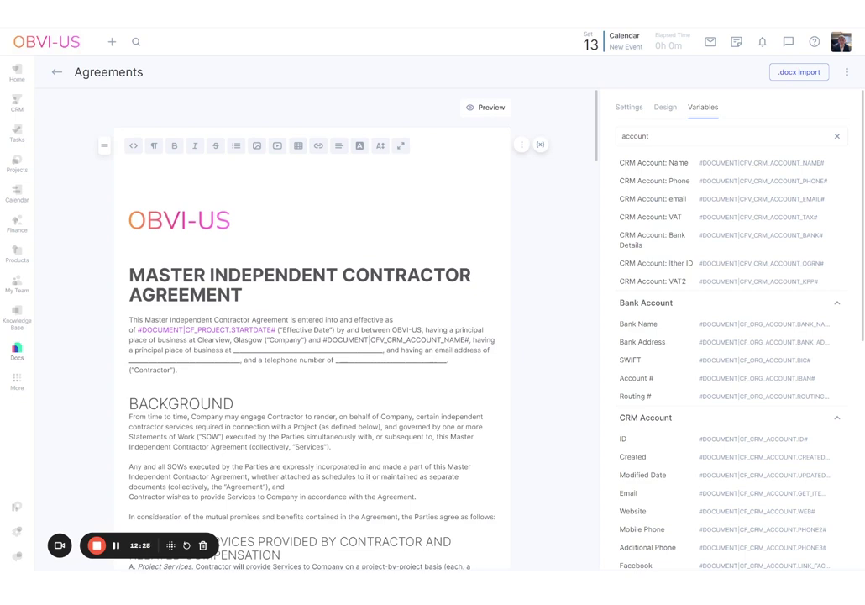
Step: Search the variables for "billin" and replace the contractor's principal place of business blank with the CRM Account Billing Address variable
double_click(635, 136)
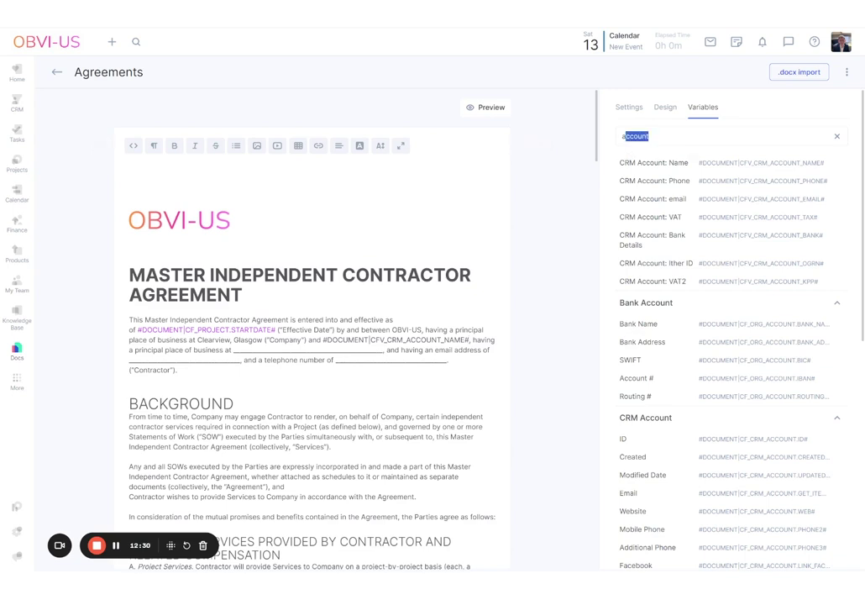
text(billin)
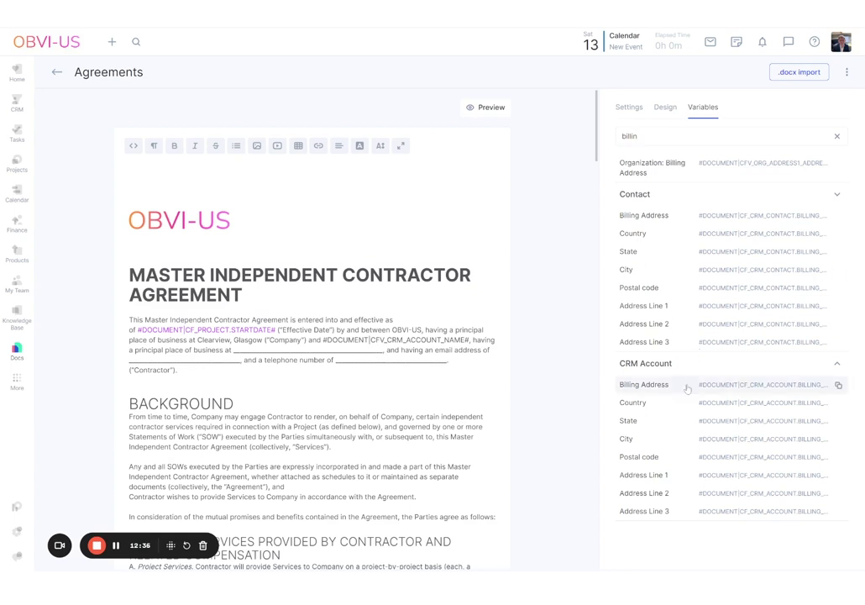
click(841, 385)
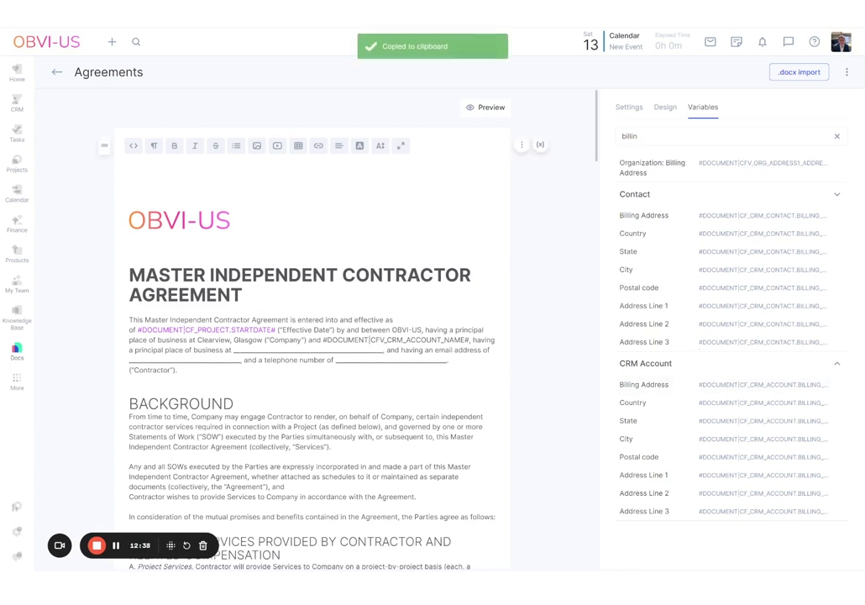
drag(233, 350, 383, 349)
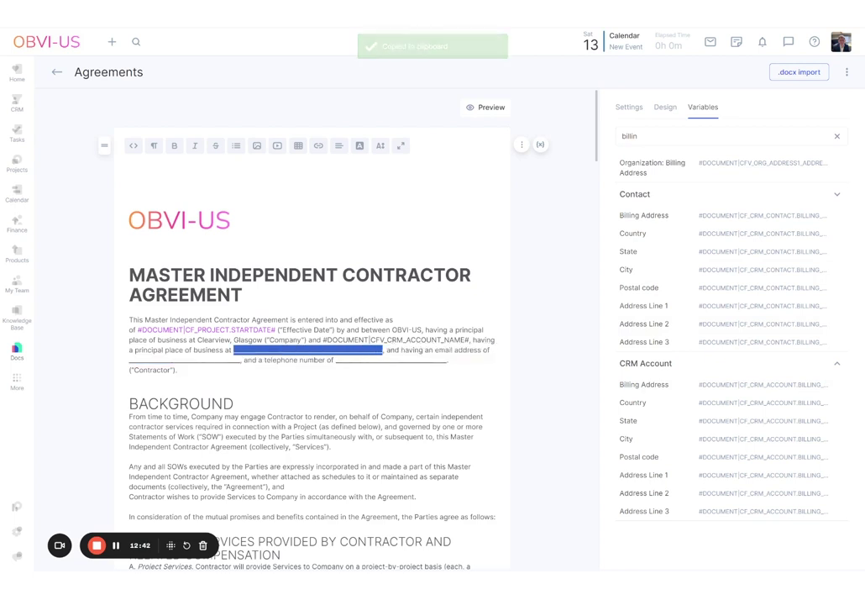
key(ctrl+v)
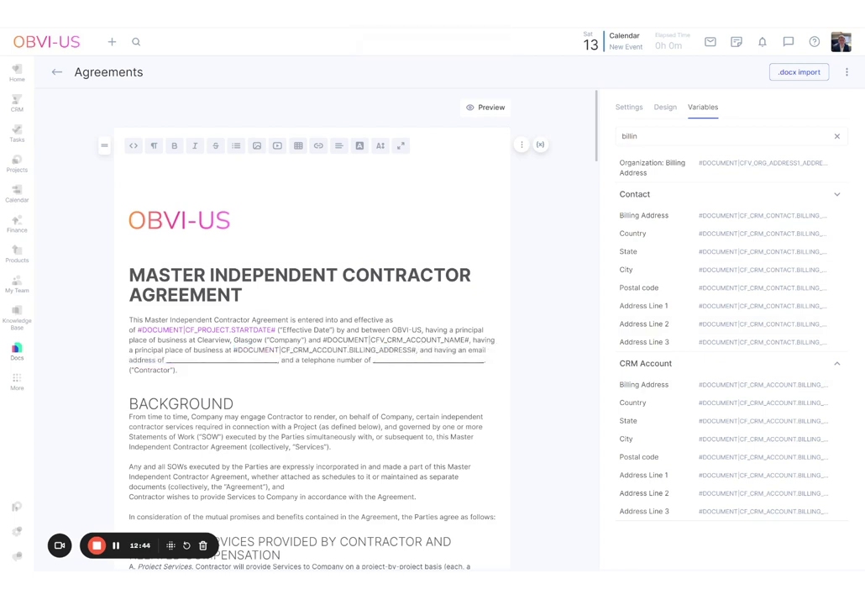
Step: Search the variables for "email" and replace the email address blank with the CRM Account: email variable
drag(167, 360, 278, 359)
drag(640, 137, 607, 135)
text(email)
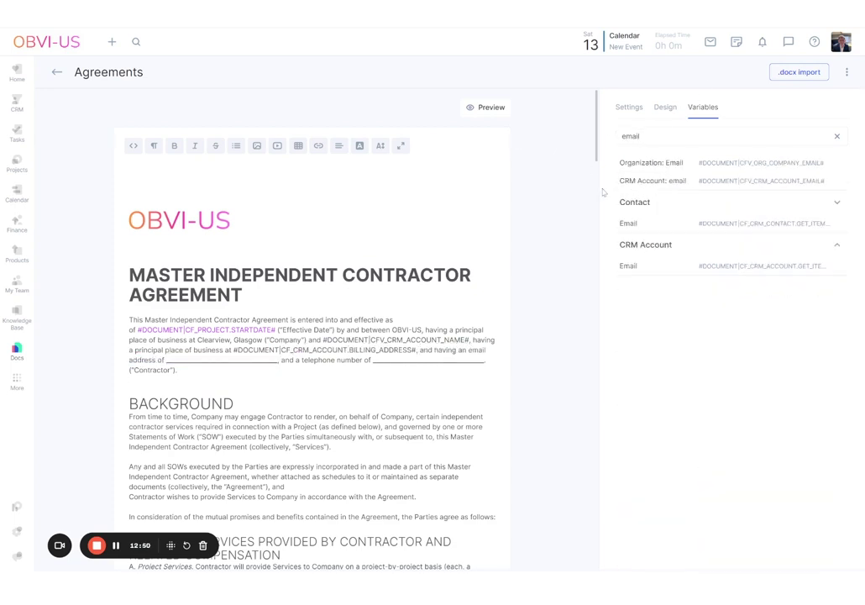
mouse_move(708, 269)
click(733, 183)
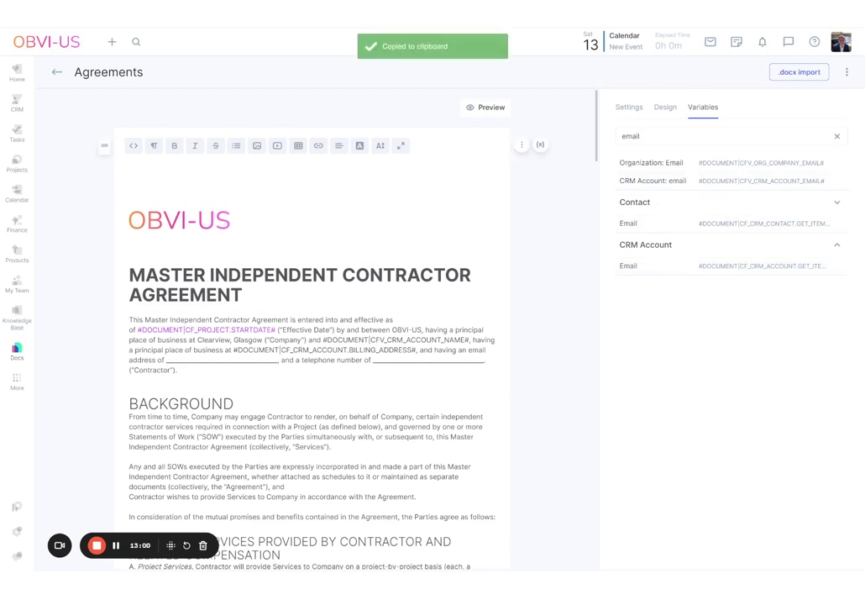
drag(166, 360, 278, 359)
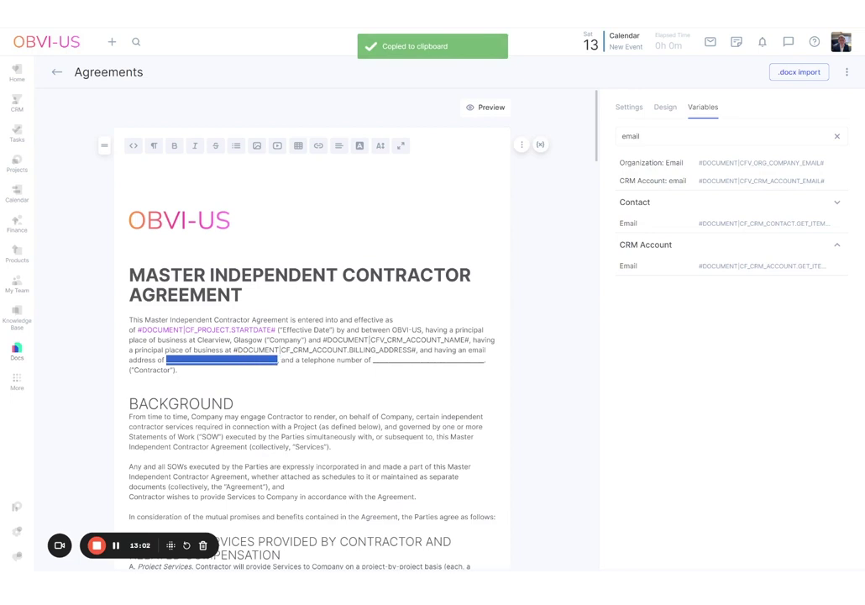
key(ctrl+v)
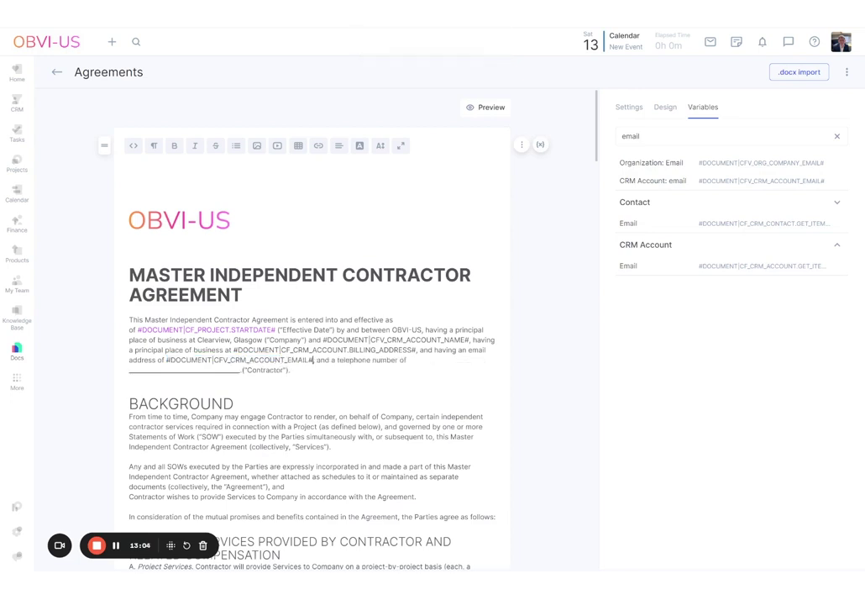
Step: Set the text colour of the CRM account email variable to purple
key(ctrl+shift+Left)
key(ctrl+shift+Left)
key(ctrl+shift+Left)
key(ctrl+shift+Left)
key(ctrl+shift+Left)
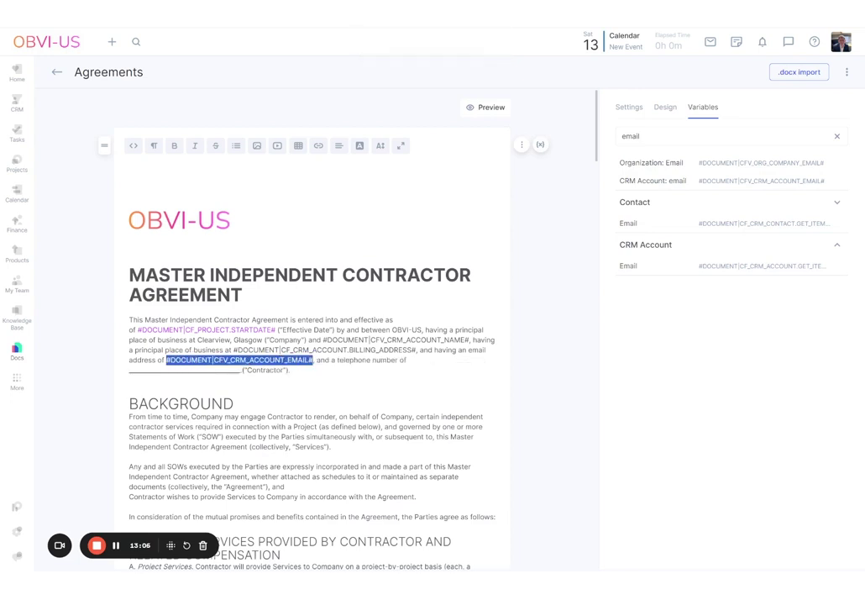
click(360, 146)
click(384, 193)
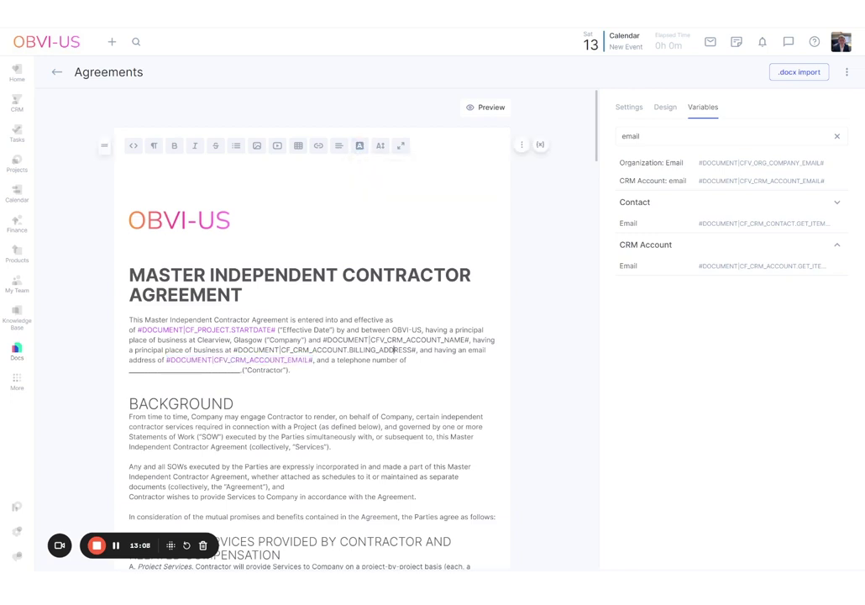
Step: Set the text colour of the CRM account name variable in the opening paragraph to purple
drag(322, 340, 471, 339)
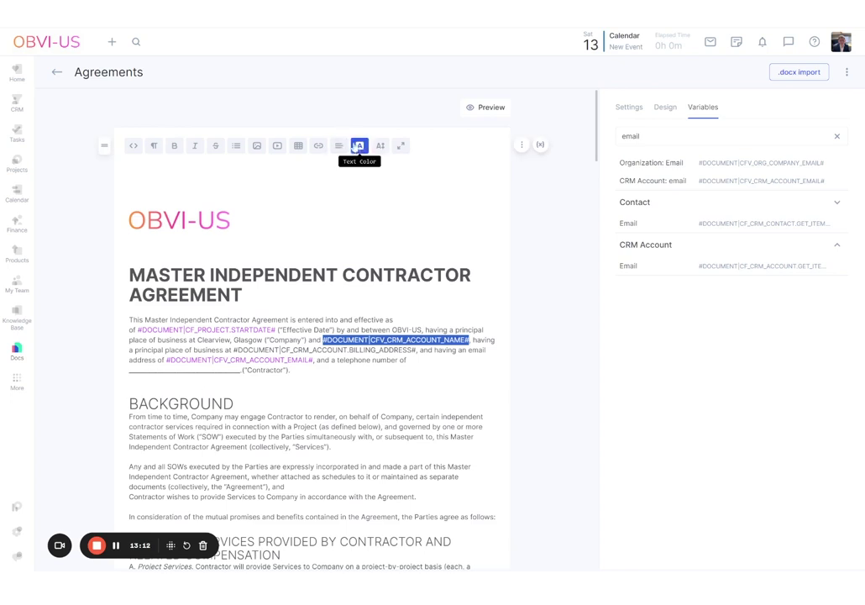
click(359, 145)
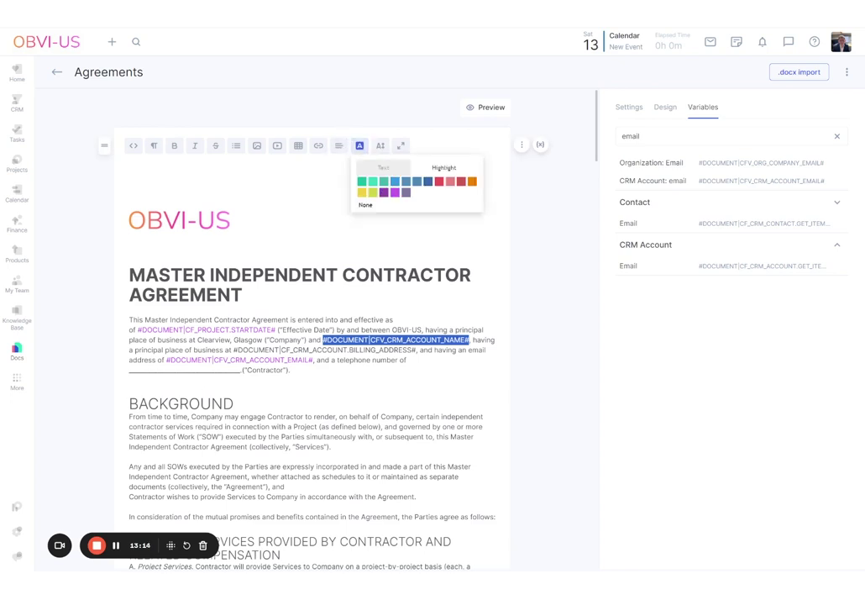
key(Escape)
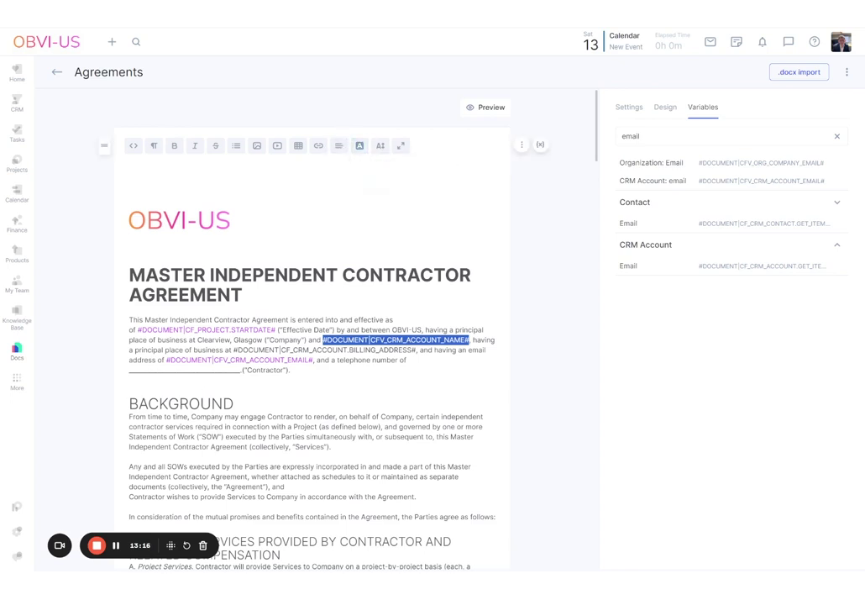
Step: Try to change the text colour of the CRM account billing address variable in the opening paragraph
drag(234, 349, 415, 349)
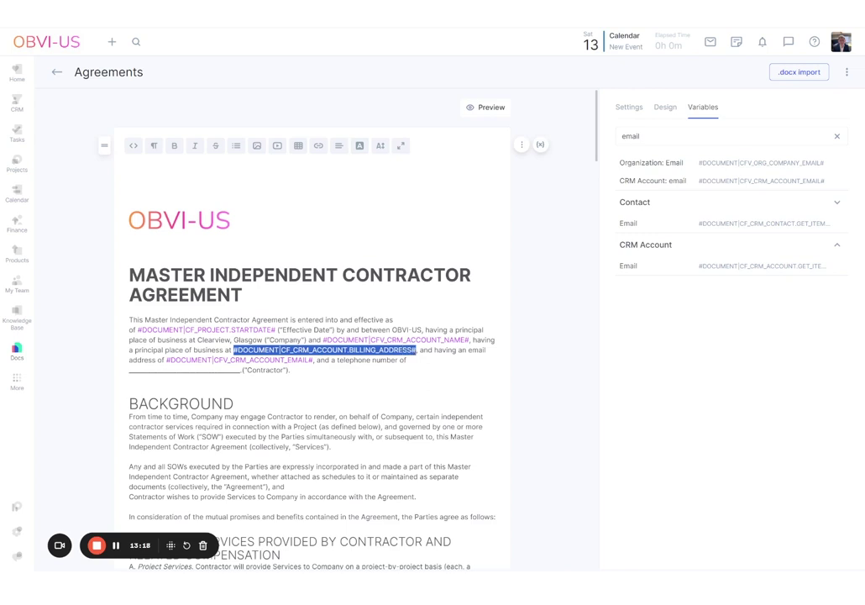
click(360, 145)
click(361, 178)
click(234, 403)
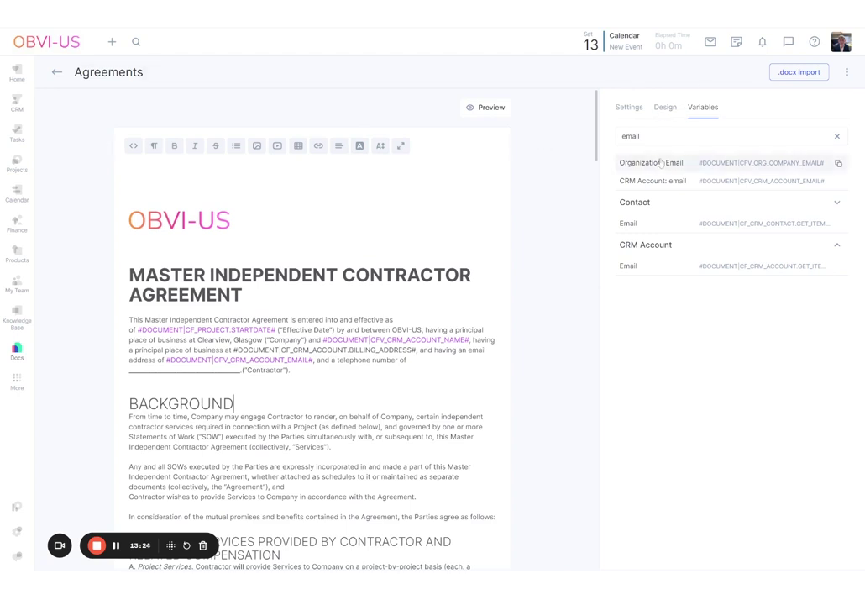
double_click(615, 135)
text(teleph)
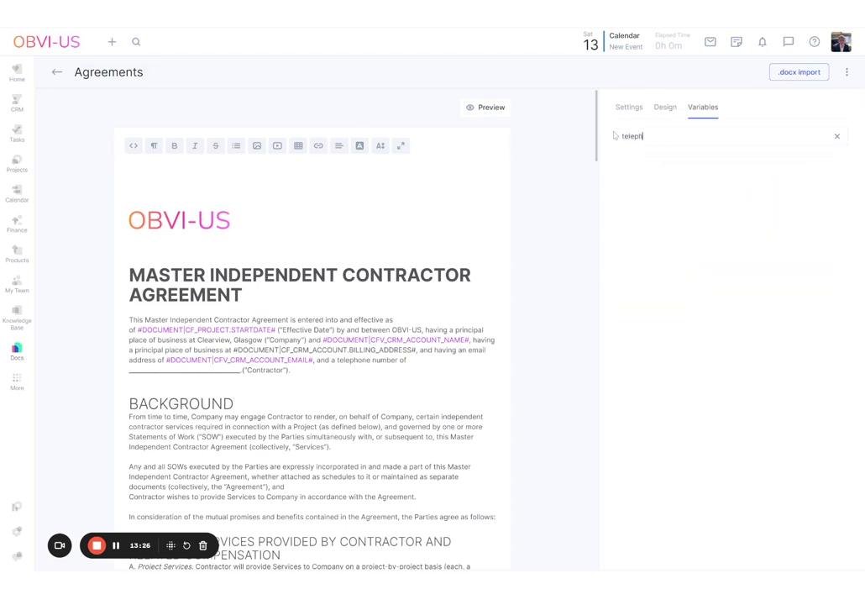
text(one)
key(BackSpace)
key(BackSpace)
key(BackSpace)
key(BackSpace)
key(BackSpace)
key(BackSpace)
key(BackSpace)
key(BackSpace)
key(BackSpace)
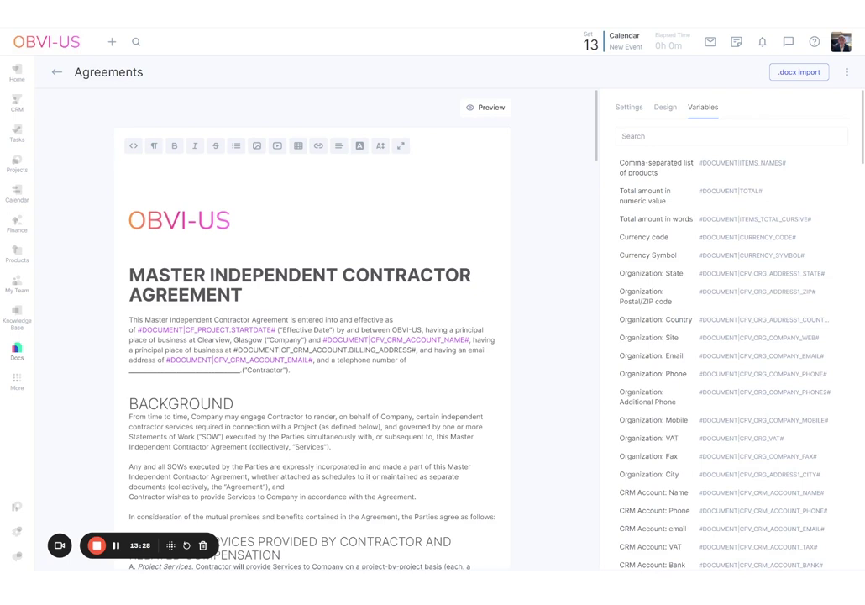
Step: Search the variables for "phon" and replace the telephone number blank with the CRM Account: Phone variable
text(phon)
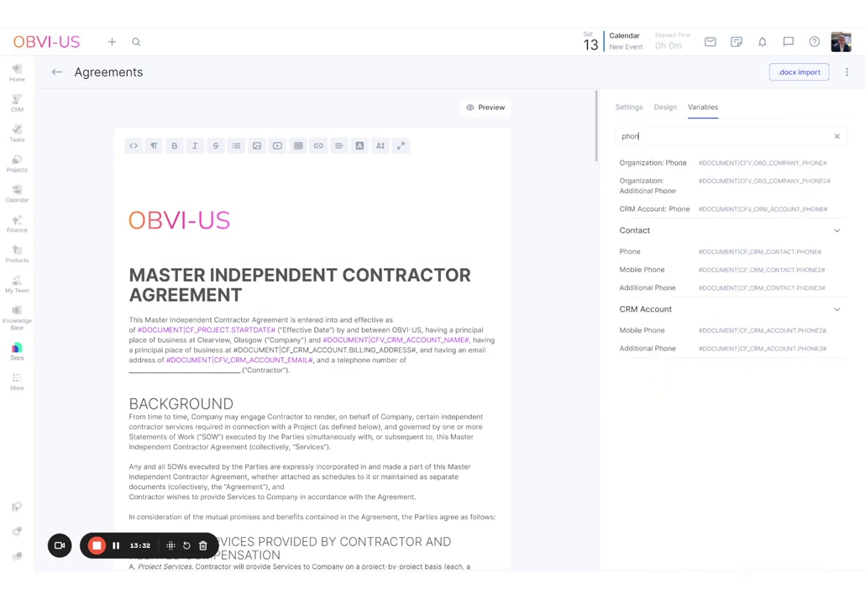
click(710, 218)
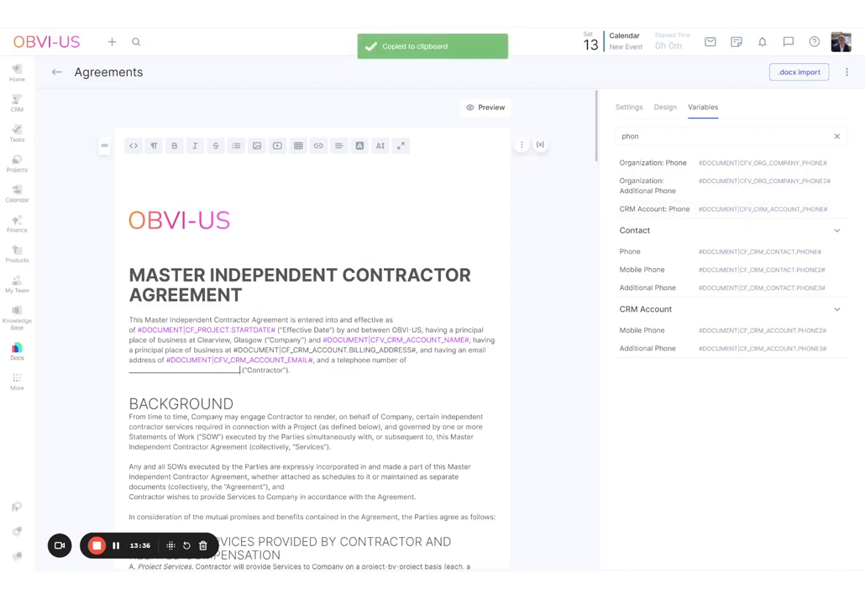
drag(242, 371, 127, 371)
key(ctrl+v)
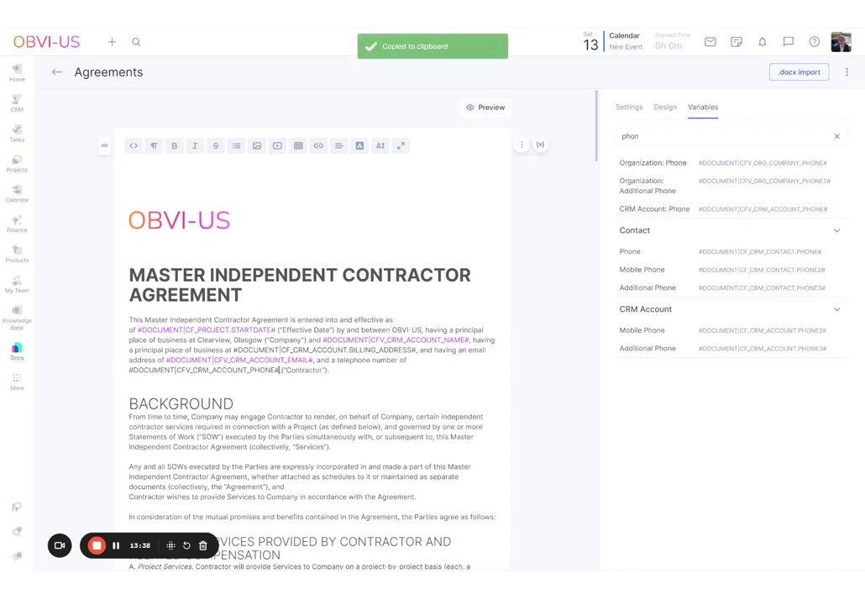
Step: Set the text colour of the CRM account phone variable to purple
drag(280, 369, 128, 370)
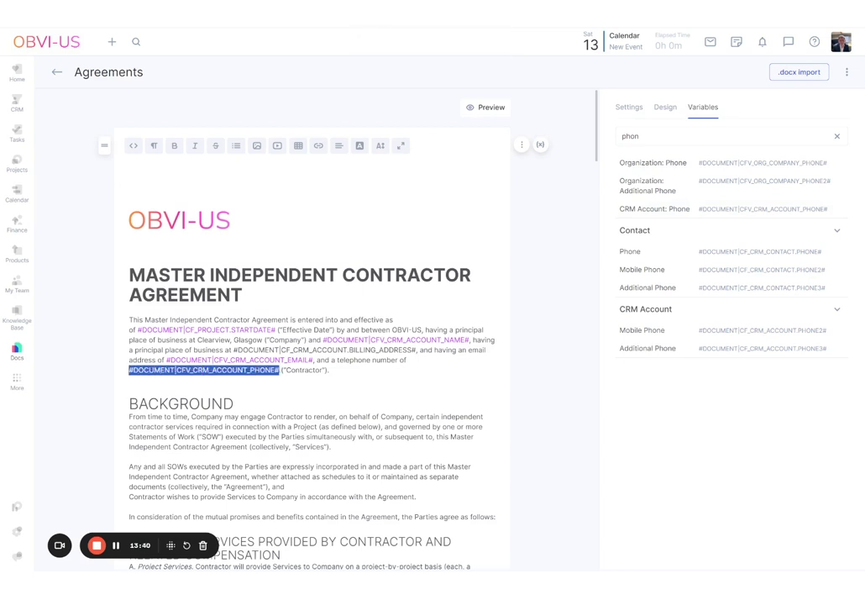
click(359, 145)
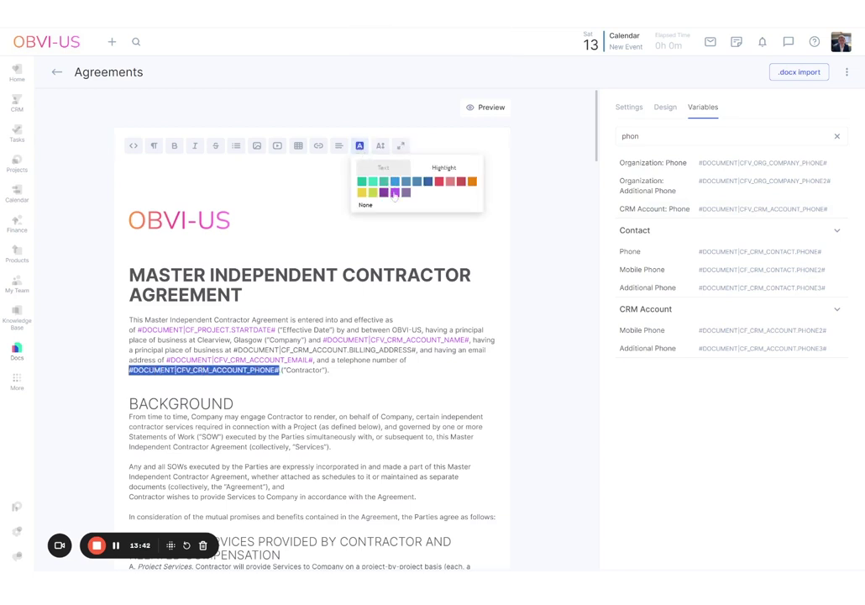
key(Left)
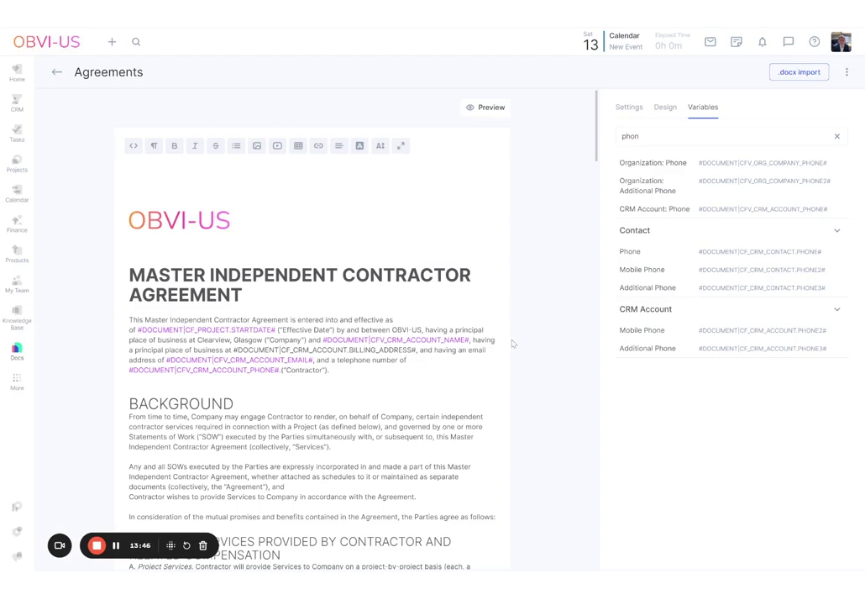
Step: Add a Signature block at the end of the document and insert an empty line above "18. COUNTERPARTS; ELECTRONIC SIGNATURES"
scroll(513, 344, down, 20)
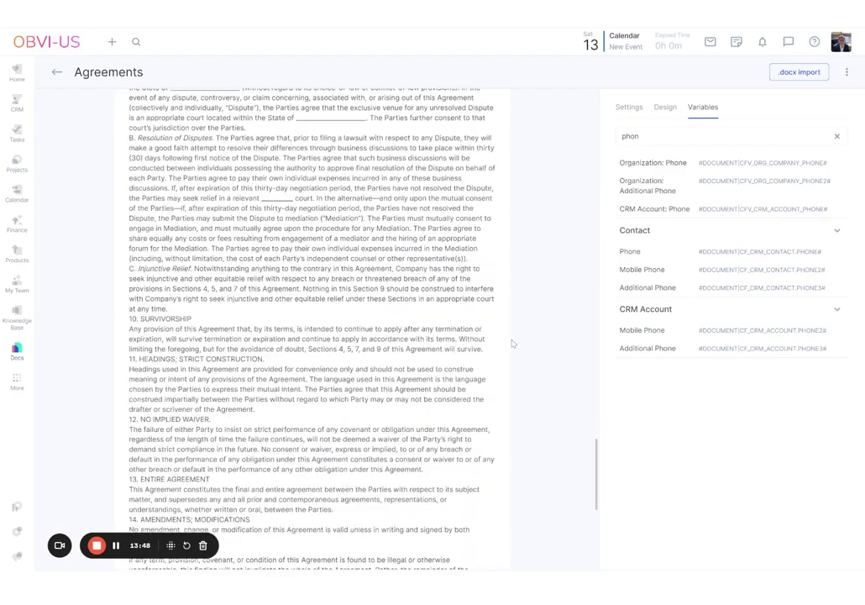
scroll(513, 343, down, 5)
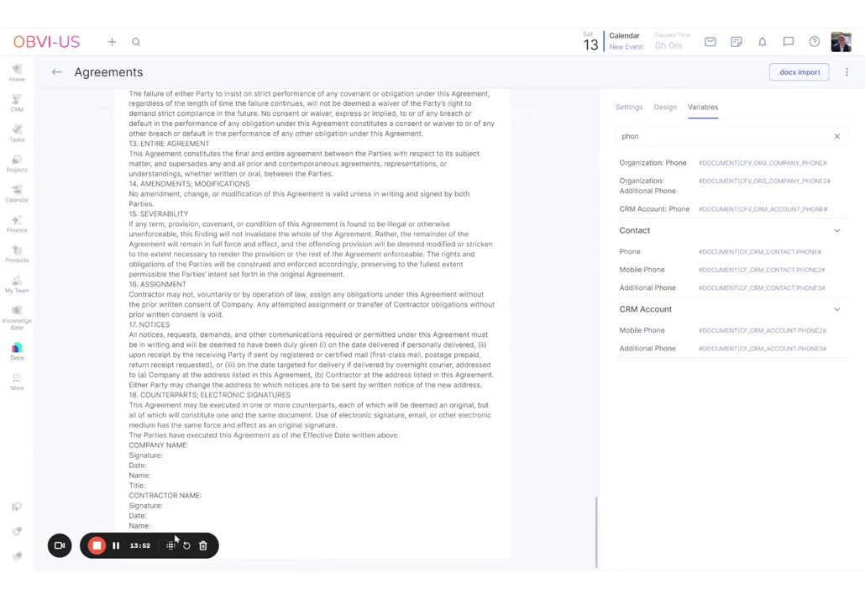
drag(171, 545, 609, 525)
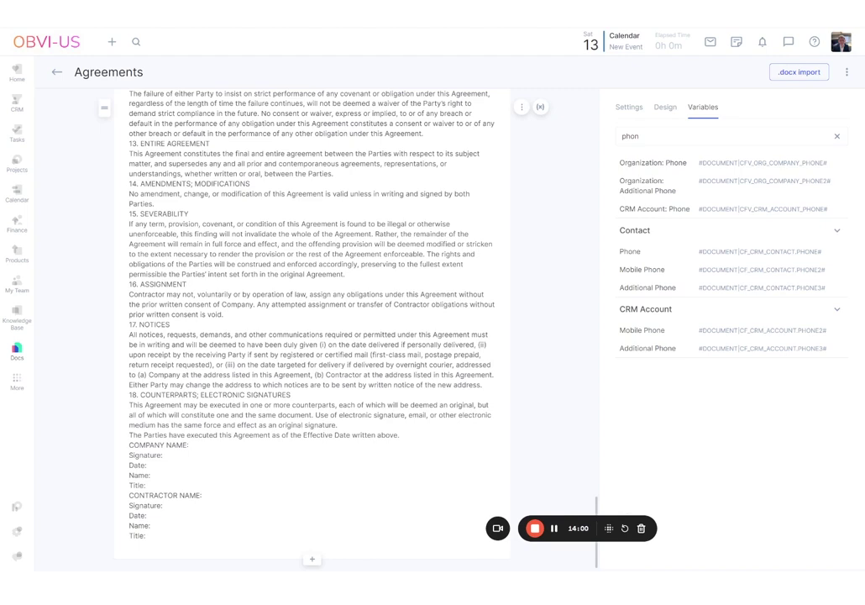
click(311, 559)
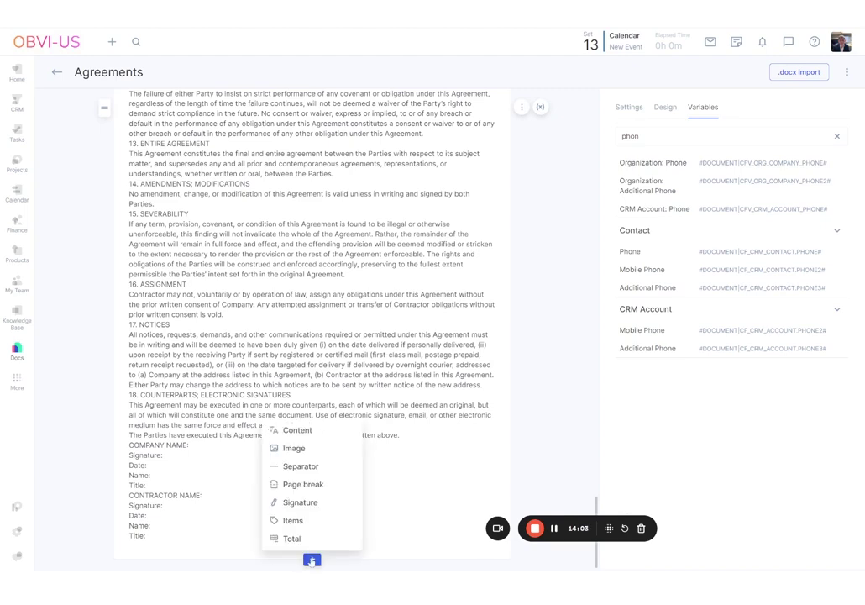
click(296, 502)
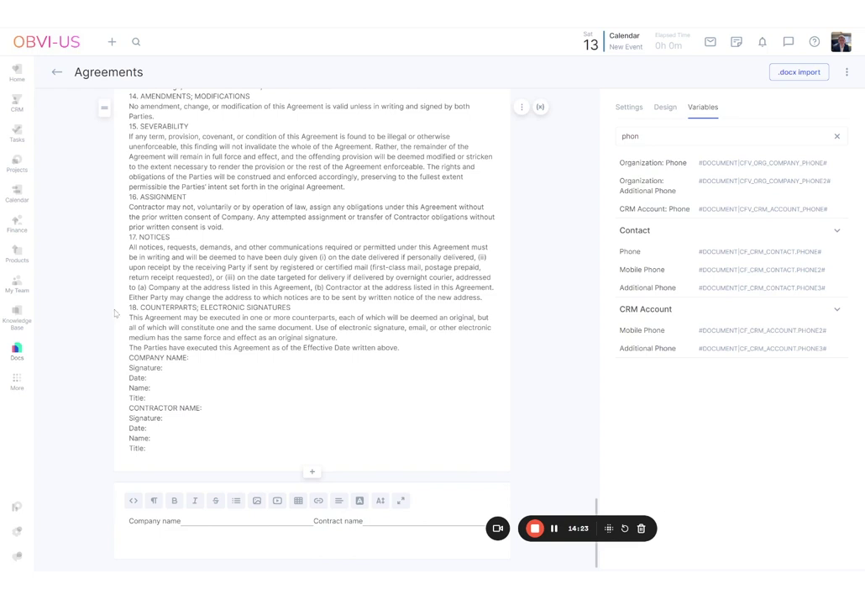
key(Return)
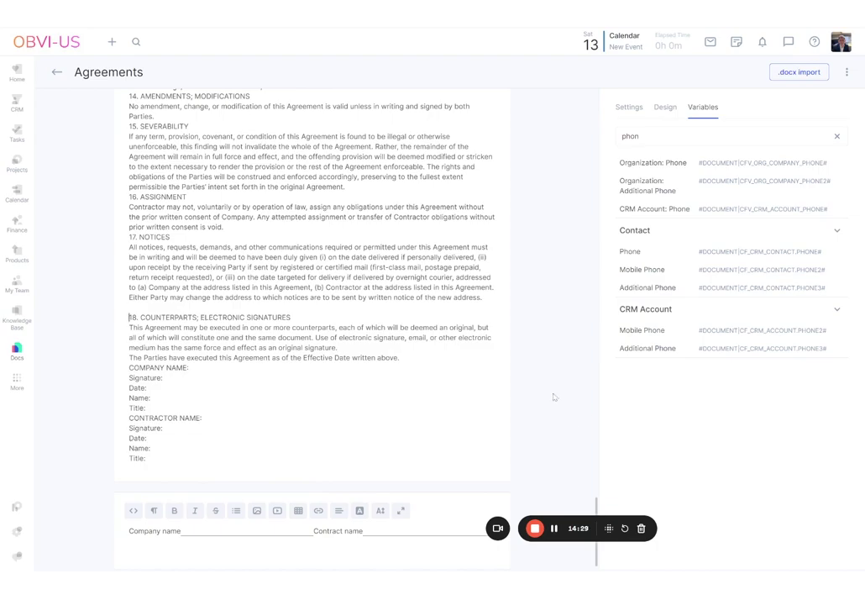
Step: Remove the empty lines above the OBVI-US logo at the start of the agreement
scroll(554, 396, up, 20)
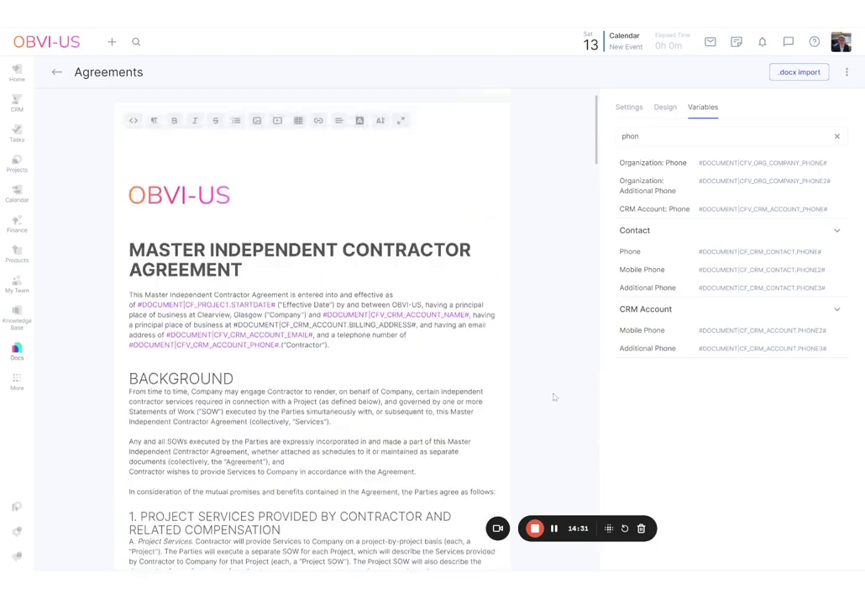
scroll(554, 397, up, 2)
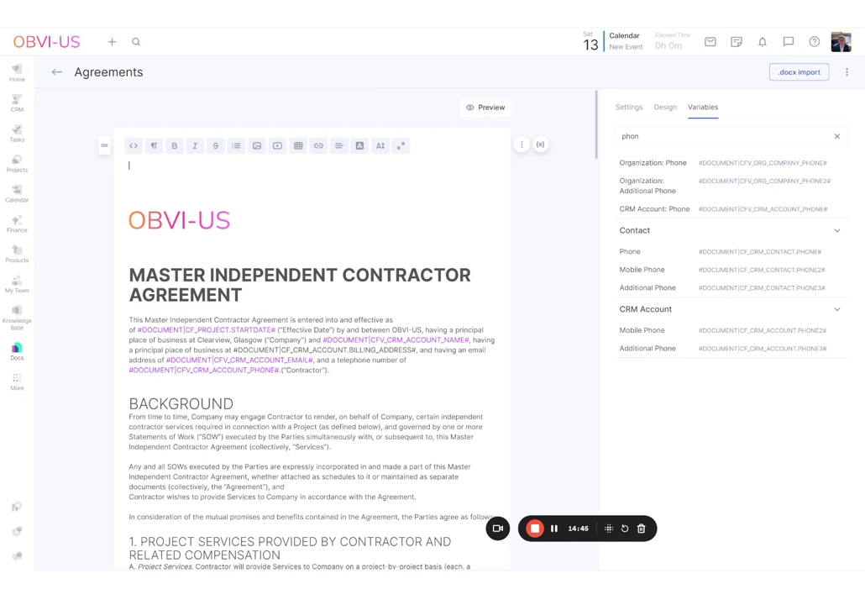
scroll(550, 252, down, 1)
scroll(551, 252, down, 1)
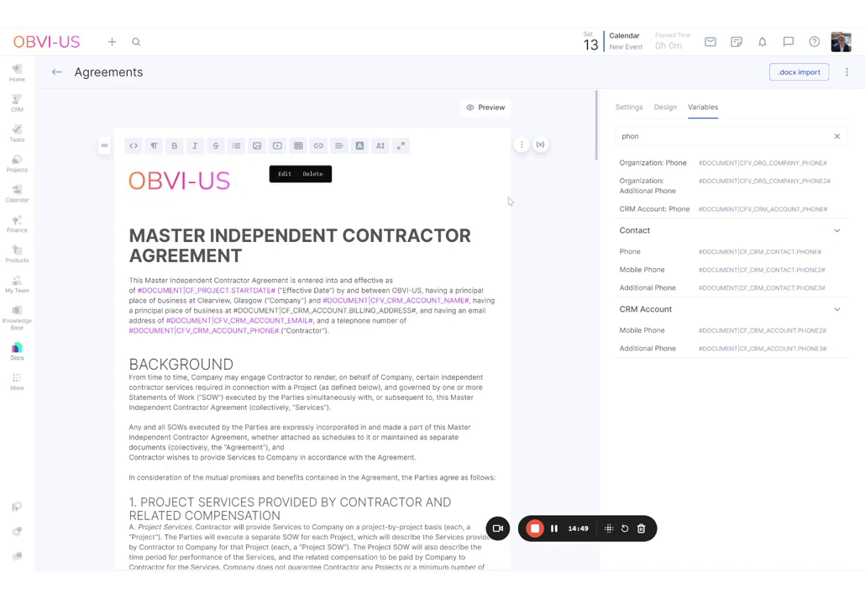
click(541, 223)
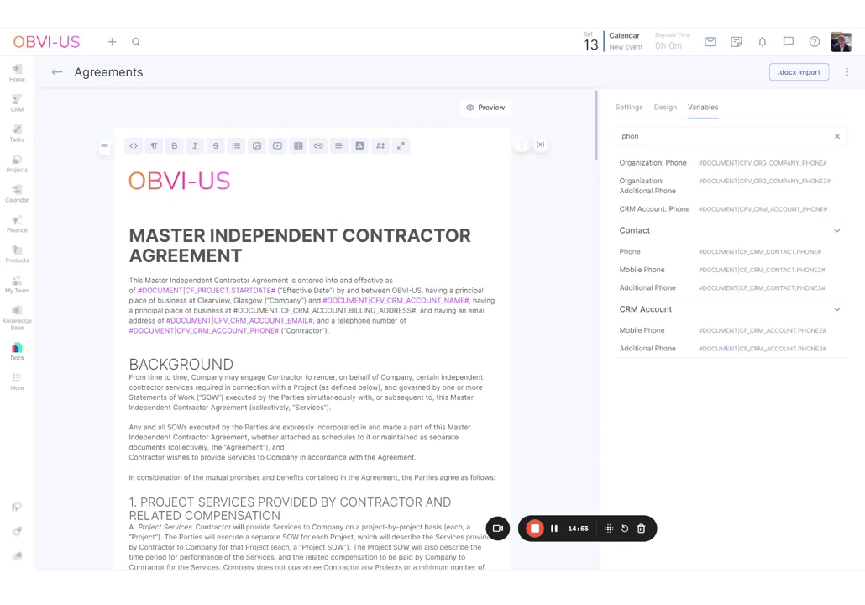
Step: Leave the template editor and open the Website SEO project from the managed projects
click(56, 73)
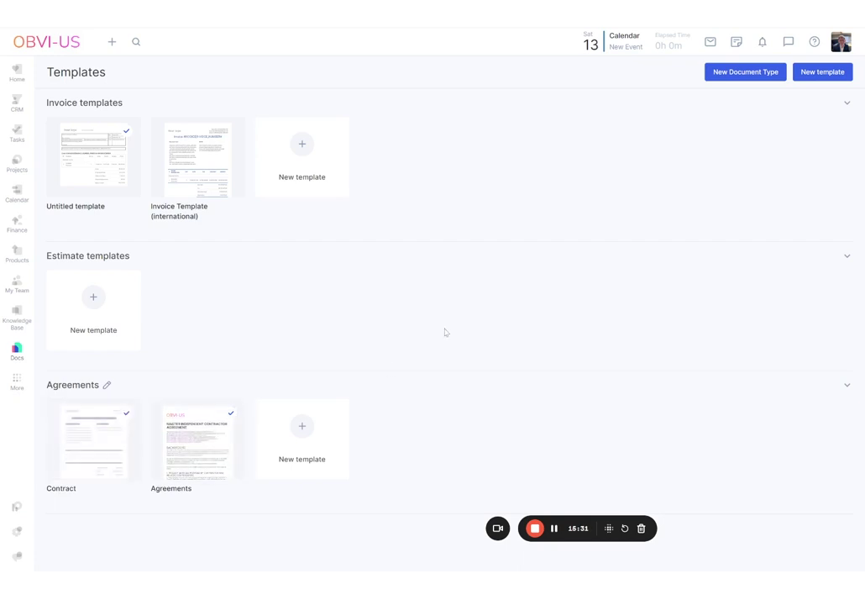
click(8, 170)
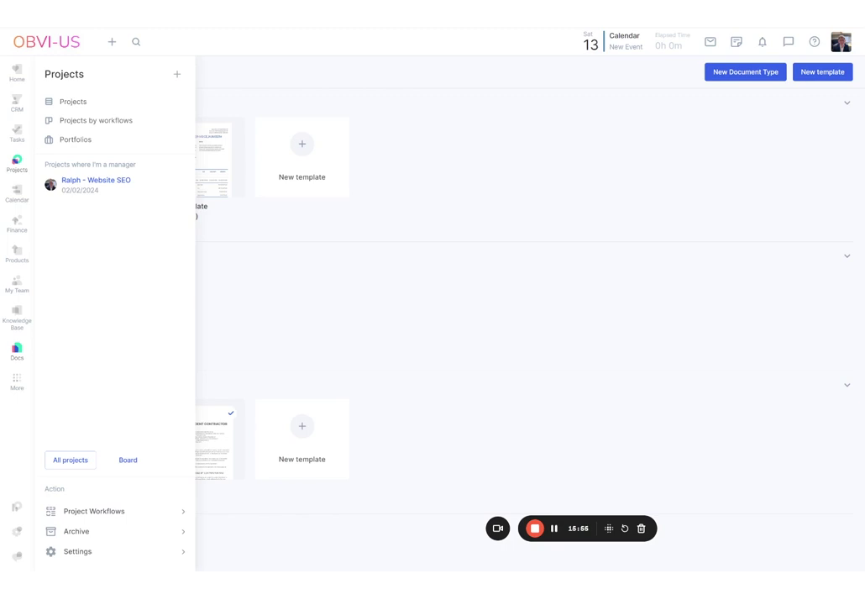
click(101, 180)
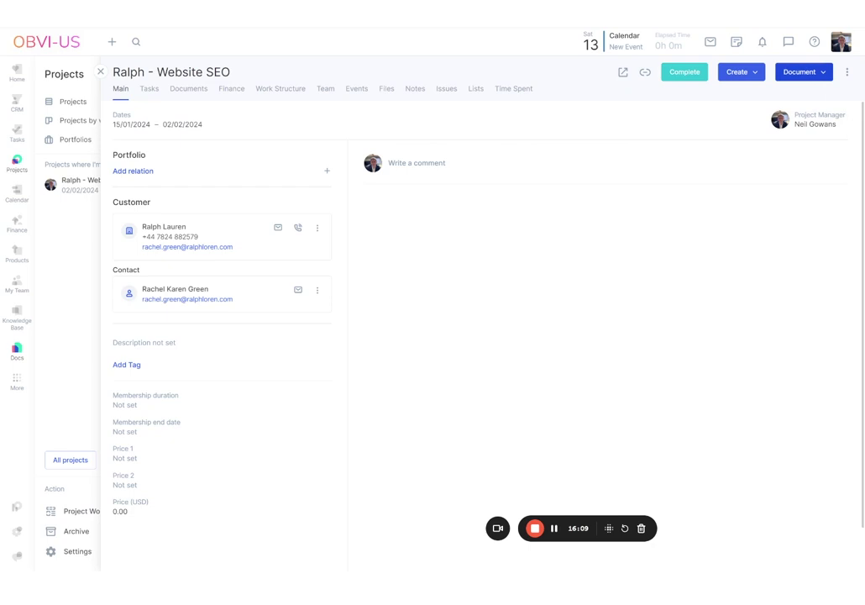
Step: Create an Agreements document for the project using the Agreements template
click(823, 74)
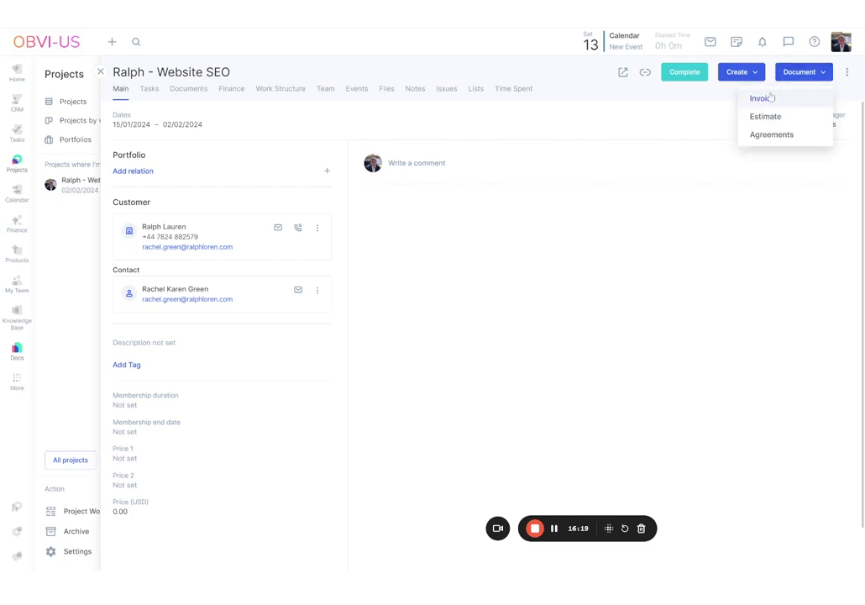
mouse_move(762, 138)
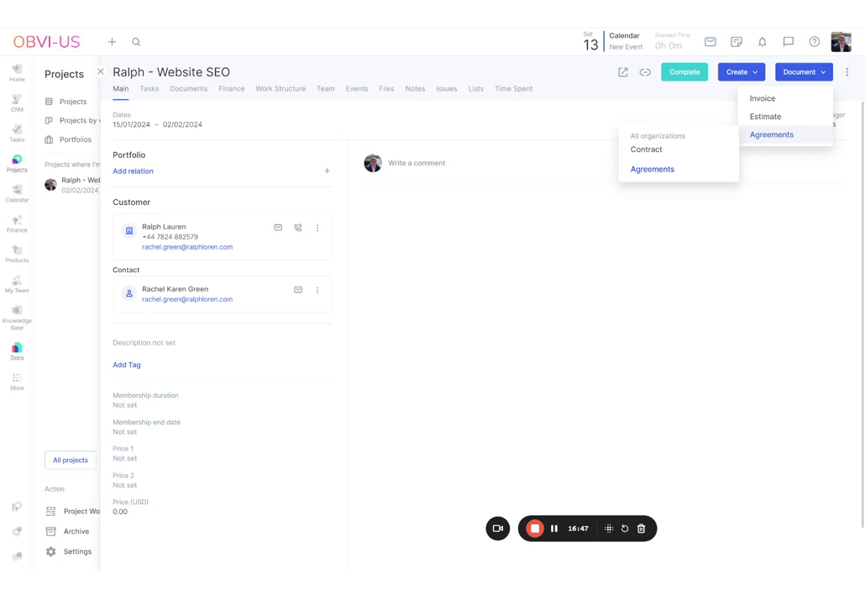
click(651, 169)
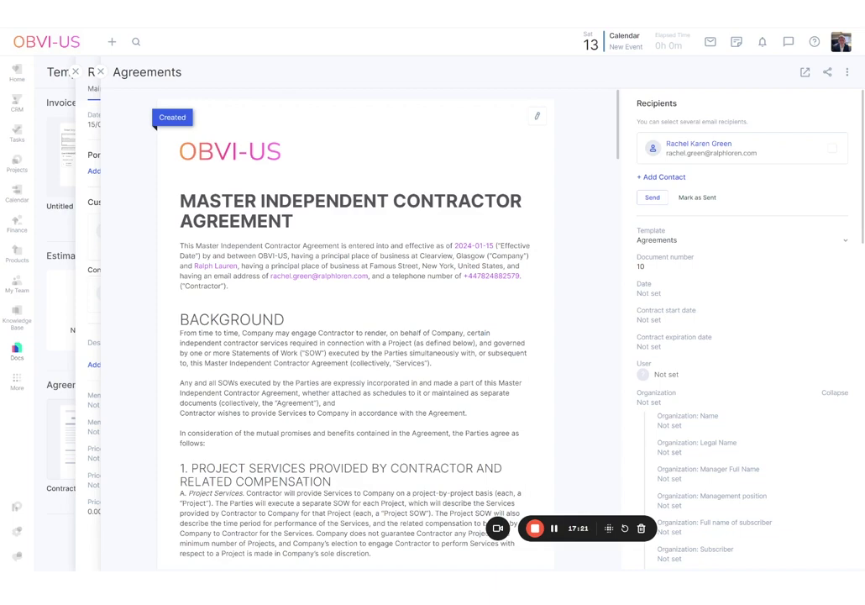
Step: Review the generated agreement from the opening paragraph to the signature lines, along with its recipients and document fields
scroll(518, 309, down, 4)
scroll(517, 309, up, 4)
scroll(518, 313, down, 1)
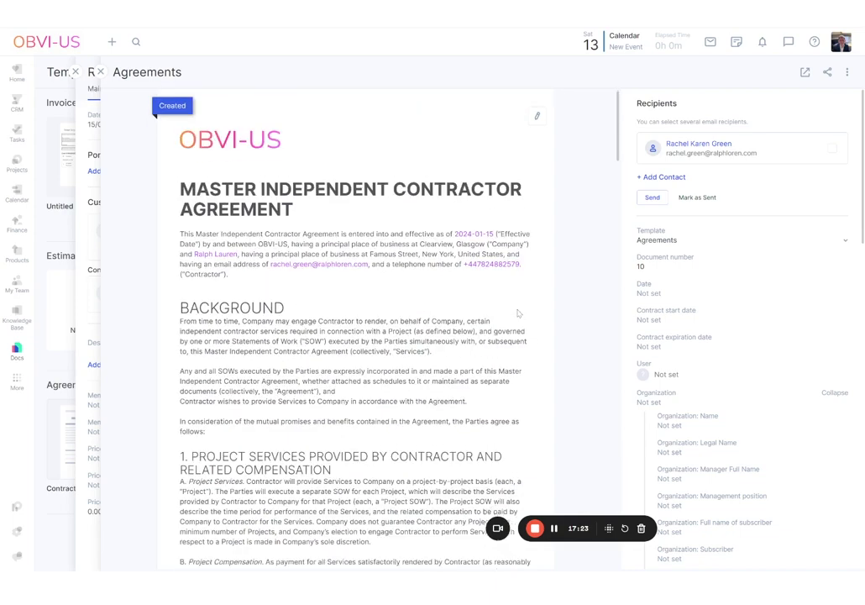
scroll(518, 314, down, 20)
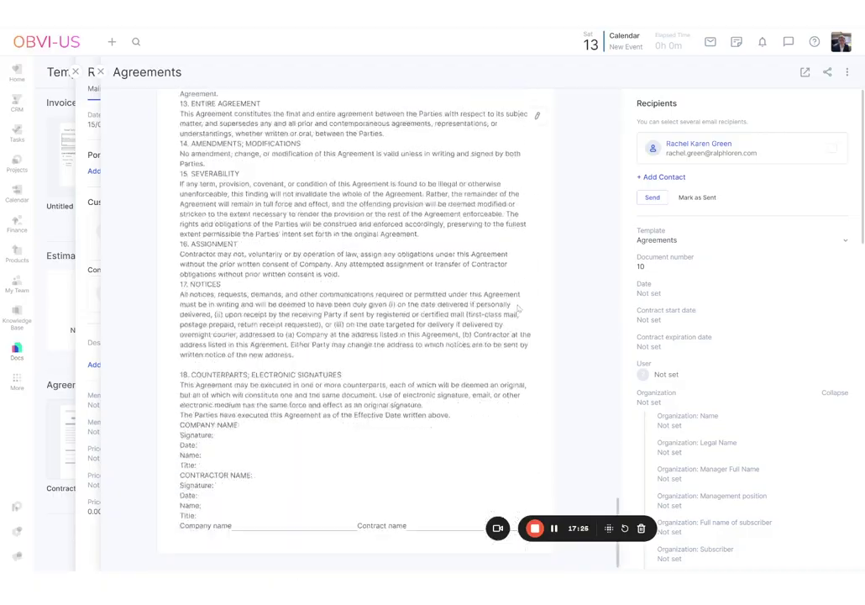
scroll(518, 309, up, 20)
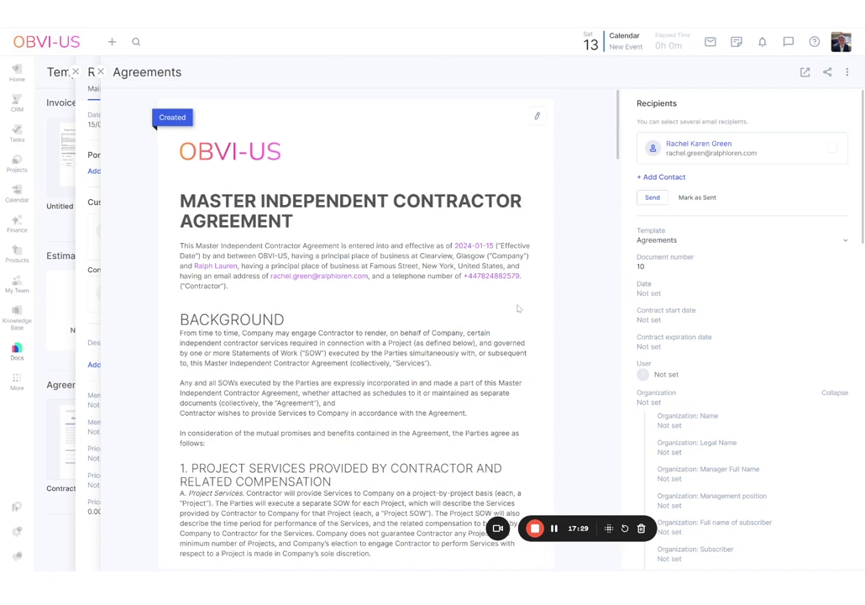
click(648, 200)
scroll(662, 277, down, 1)
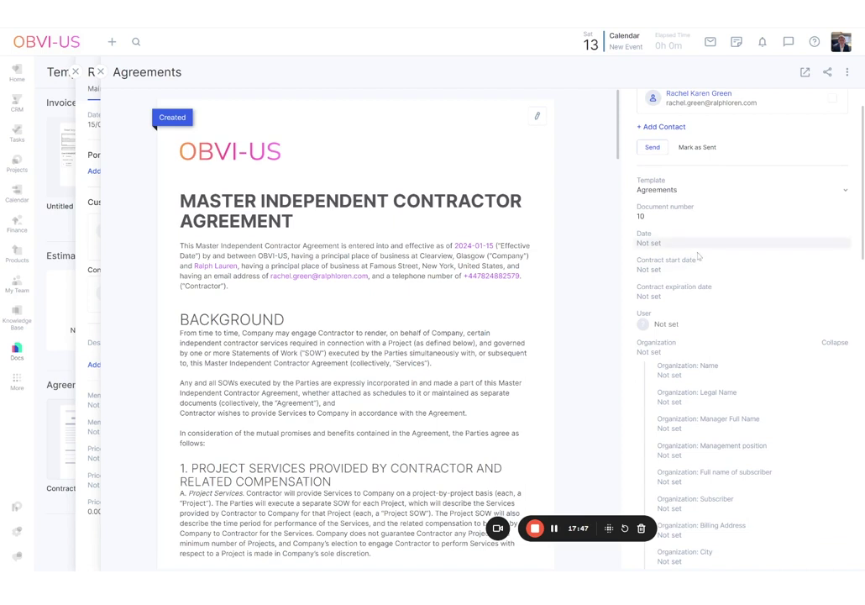
scroll(702, 293, down, 4)
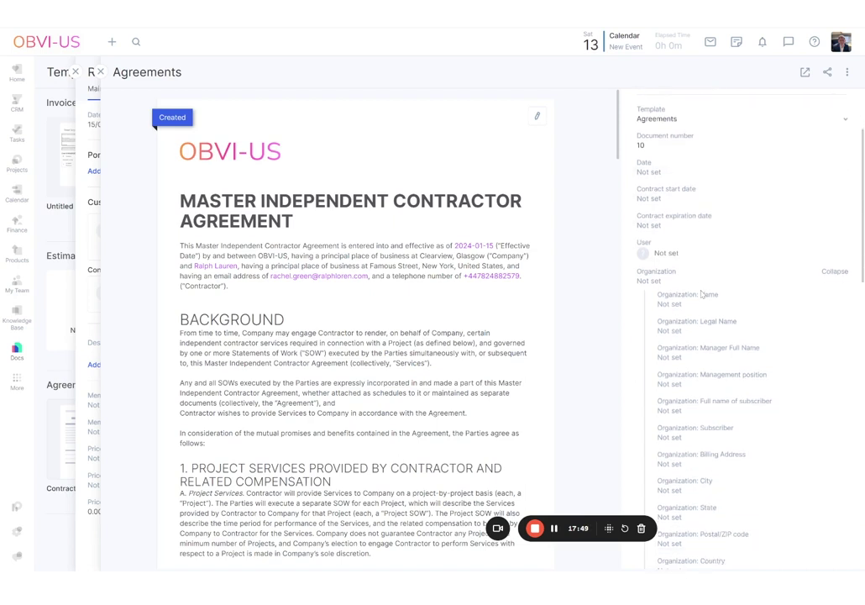
scroll(701, 293, down, 10)
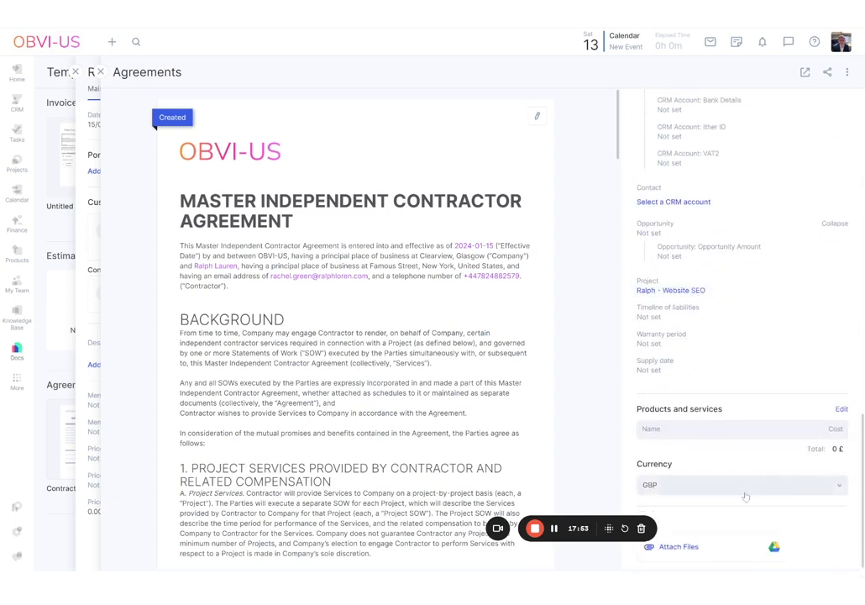
Step: Check the generated agreement's download, print and send options, and return to the Website SEO project
scroll(778, 451, up, 10)
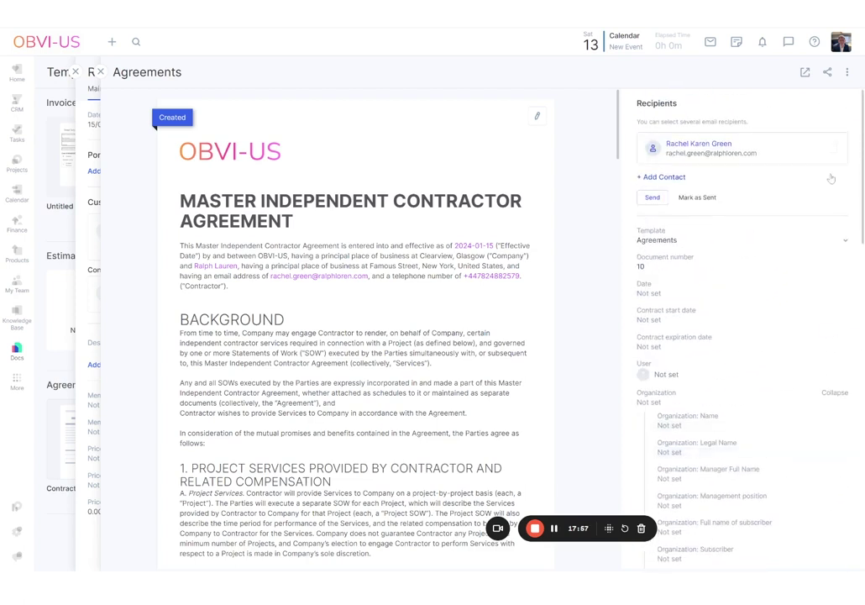
click(847, 73)
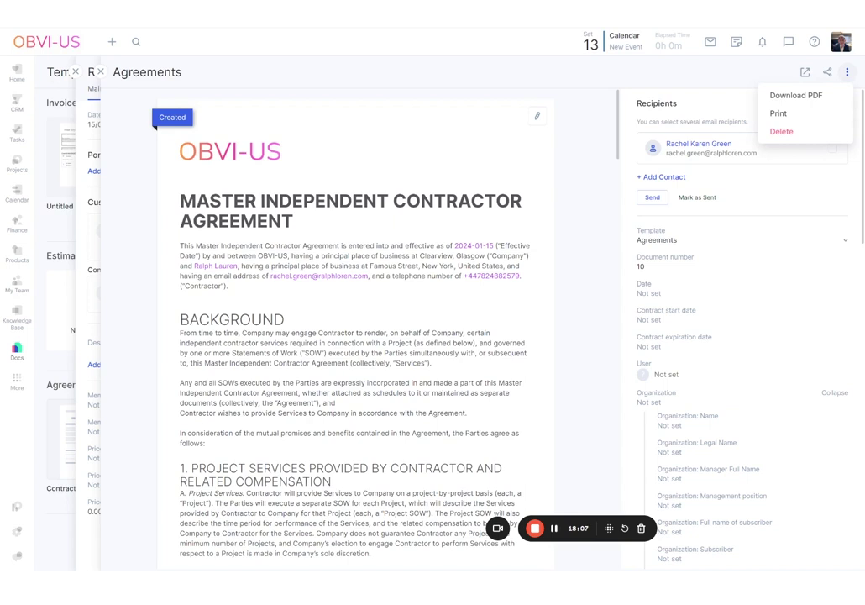
click(584, 159)
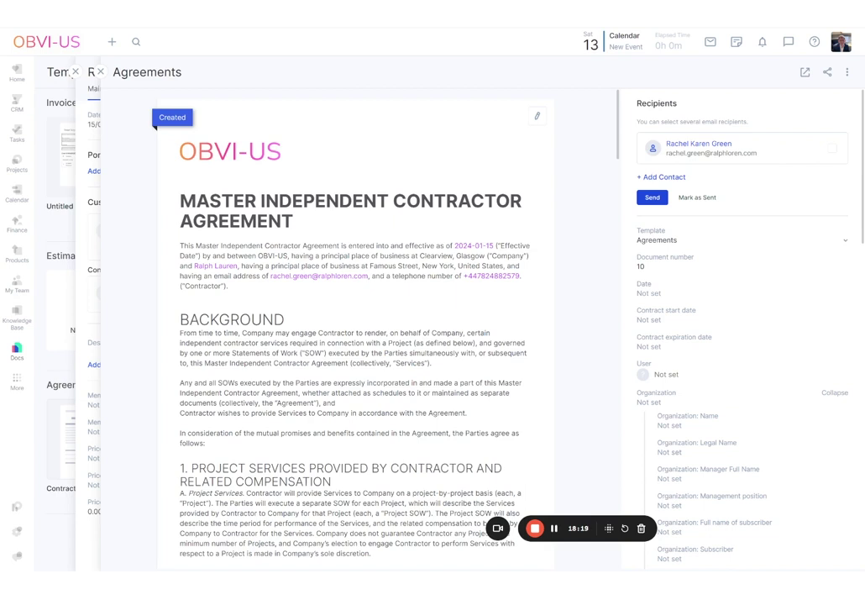
click(651, 199)
click(100, 72)
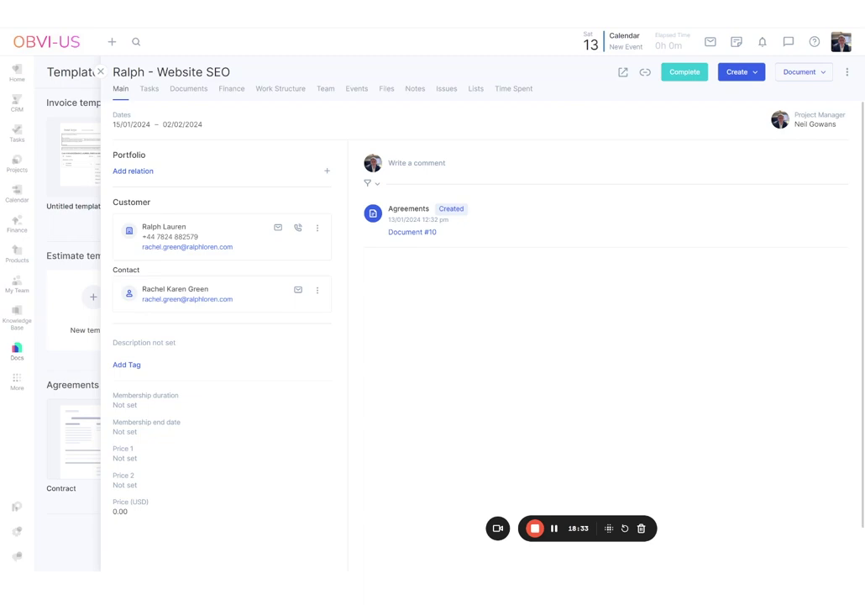
Step: Set the document number of the project's agreement to Contractor and reopen the agreement from the project feed to check it
click(410, 233)
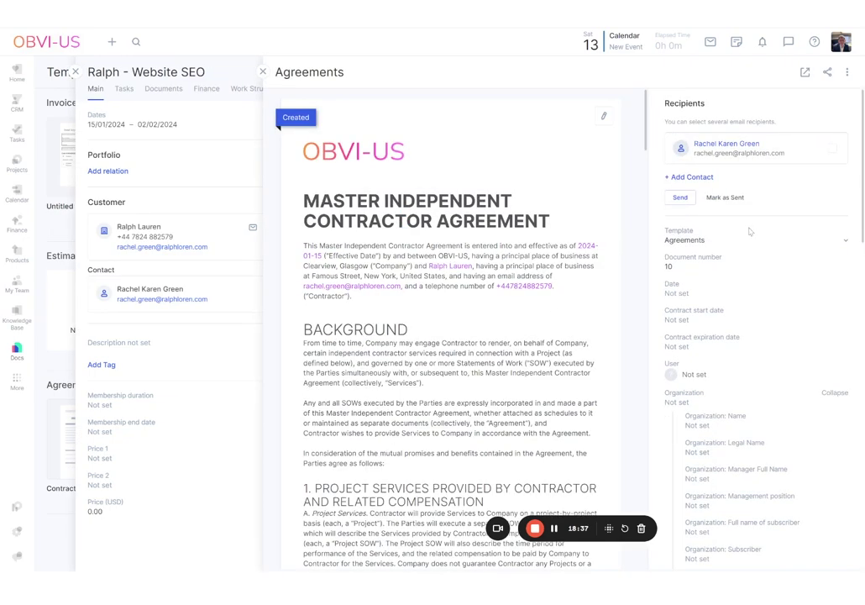
click(698, 266)
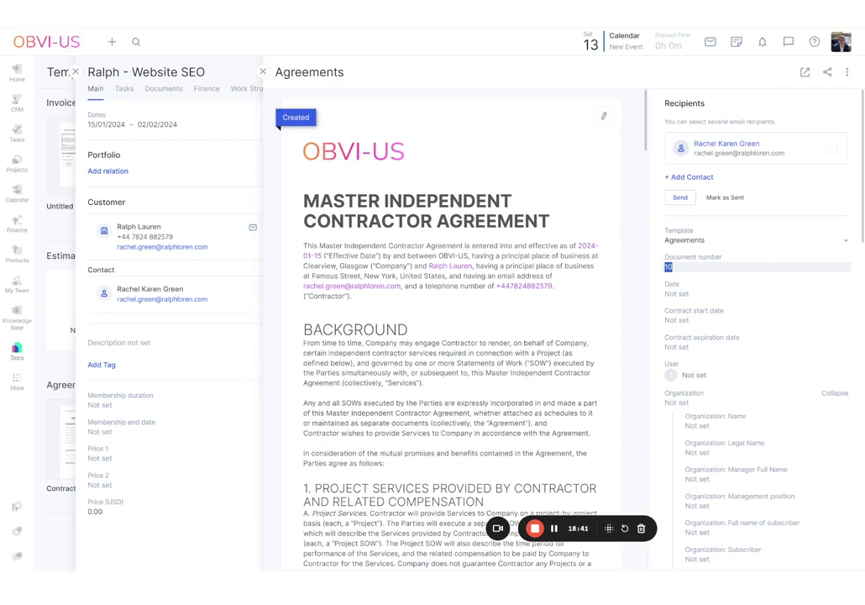
text(Contract)
text(01)
scroll(756, 336, down, 10)
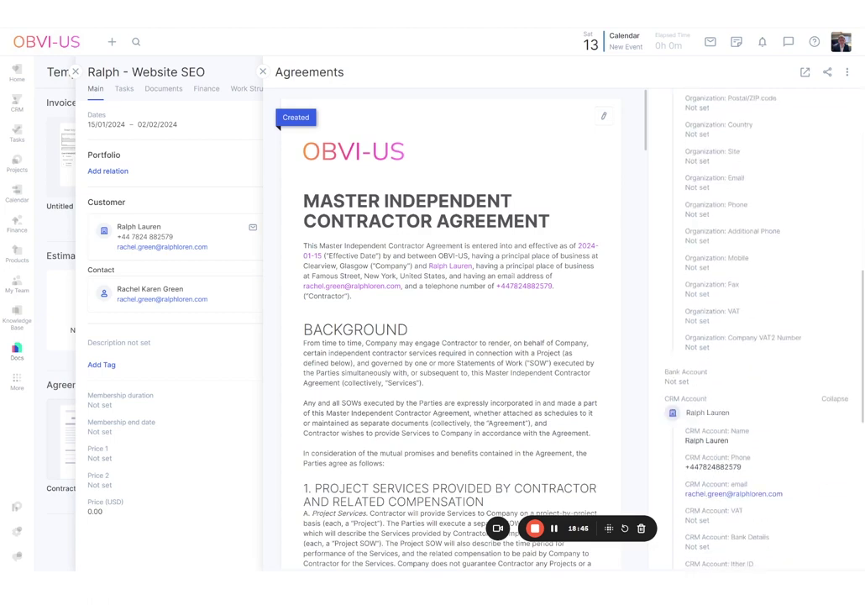
scroll(756, 336, down, 4)
scroll(786, 304, up, 5)
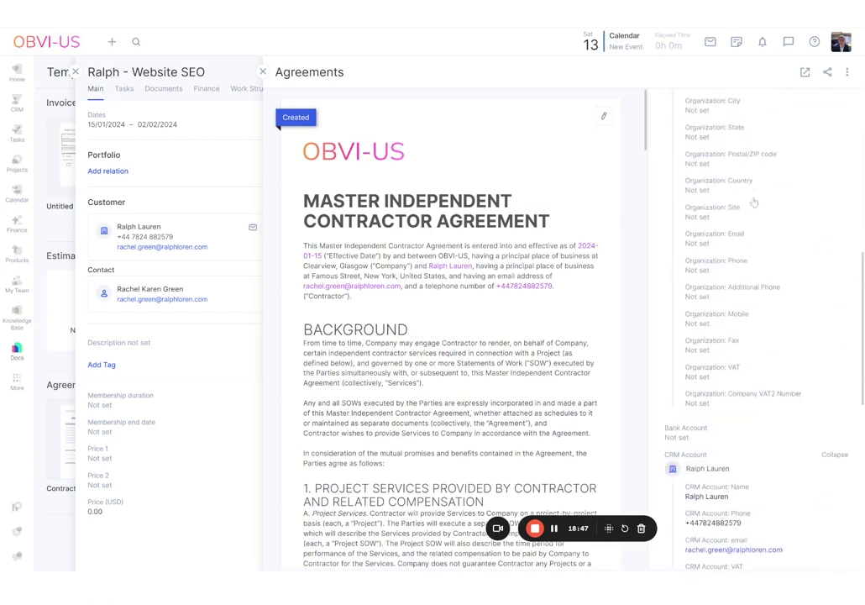
scroll(754, 202, up, 5)
key(Return)
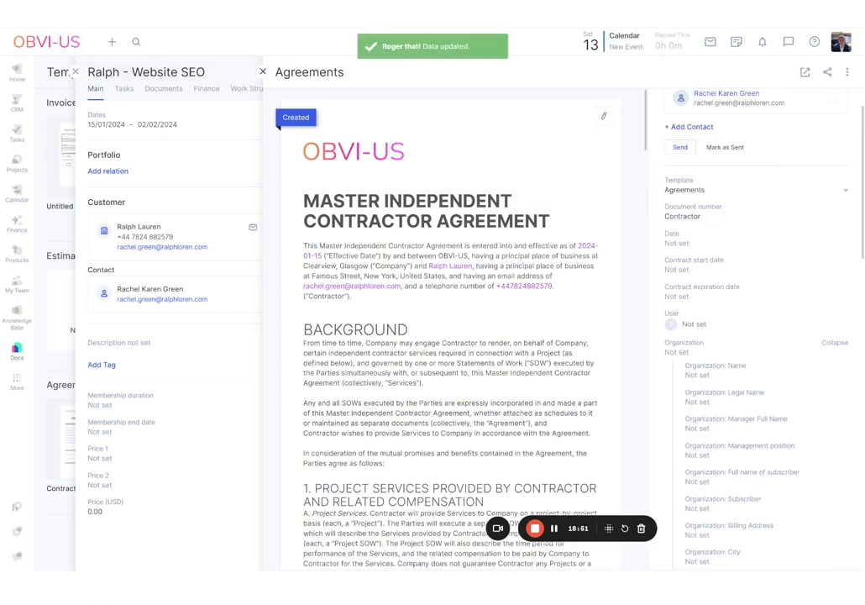
click(262, 71)
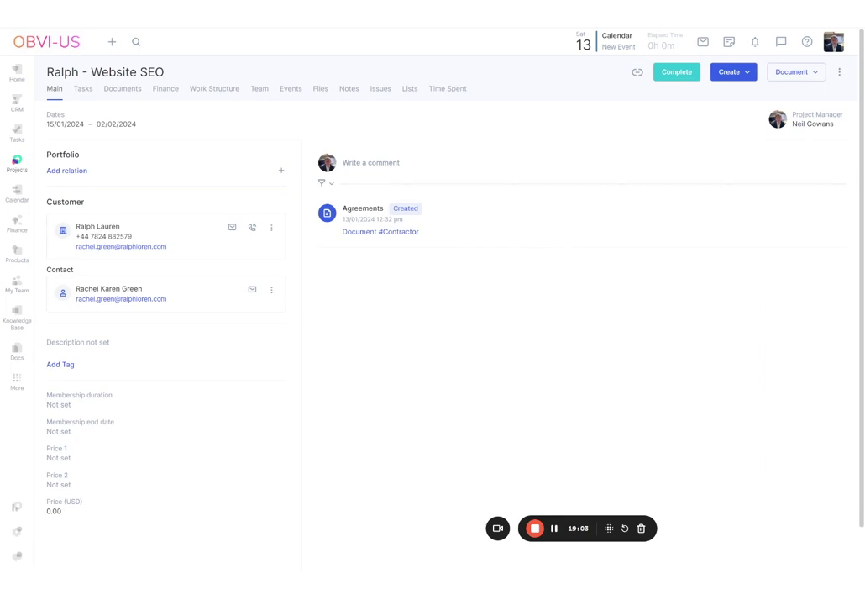
click(396, 233)
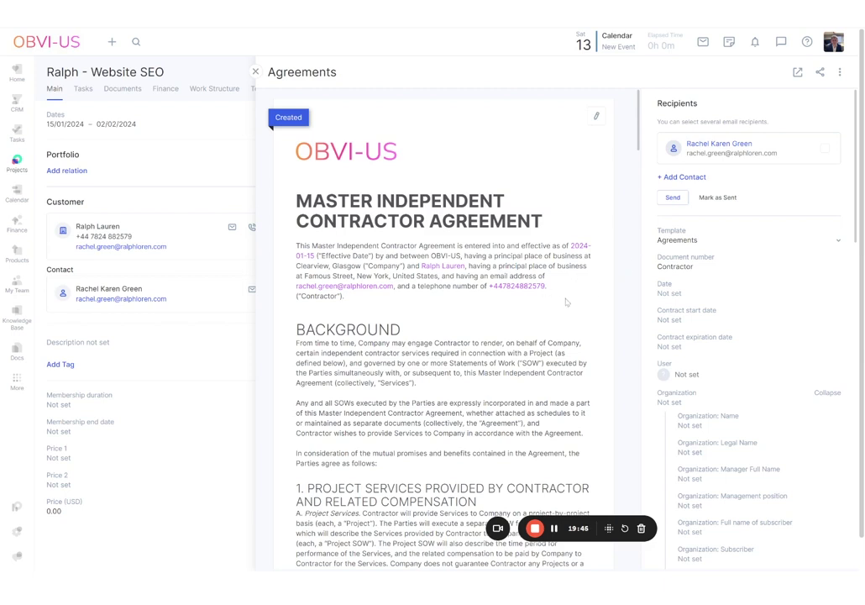
click(255, 72)
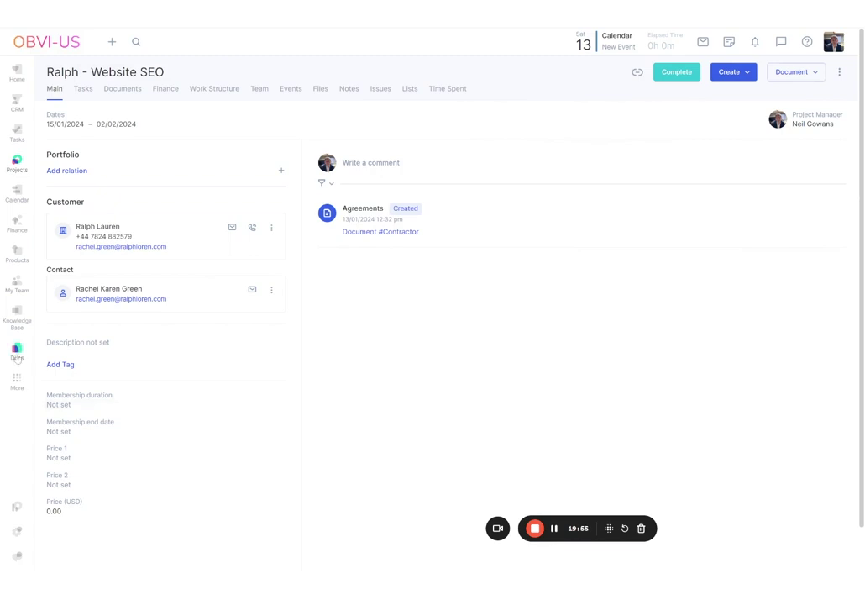
Step: View the template overview in the Docs module, including the Agreements template, and open the list of all documents
click(17, 352)
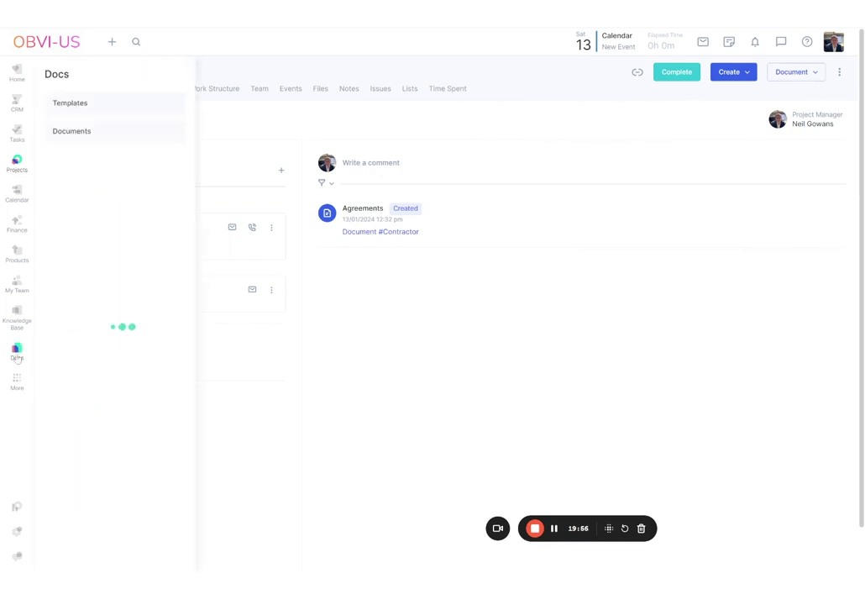
click(71, 103)
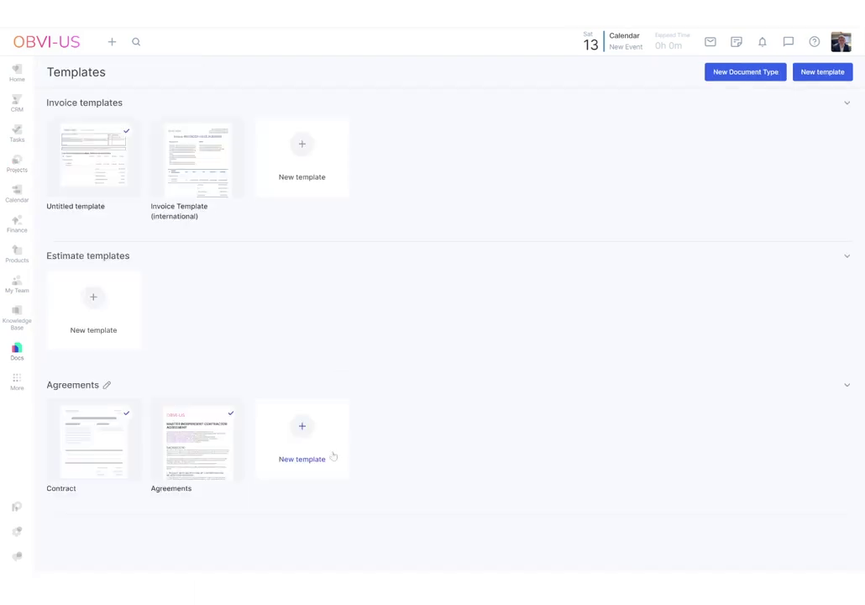
mouse_move(205, 479)
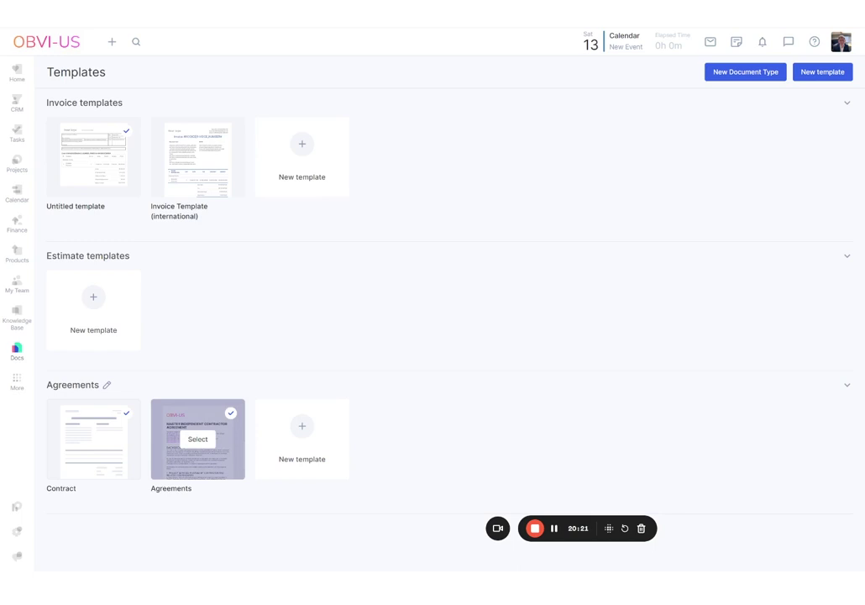
click(14, 348)
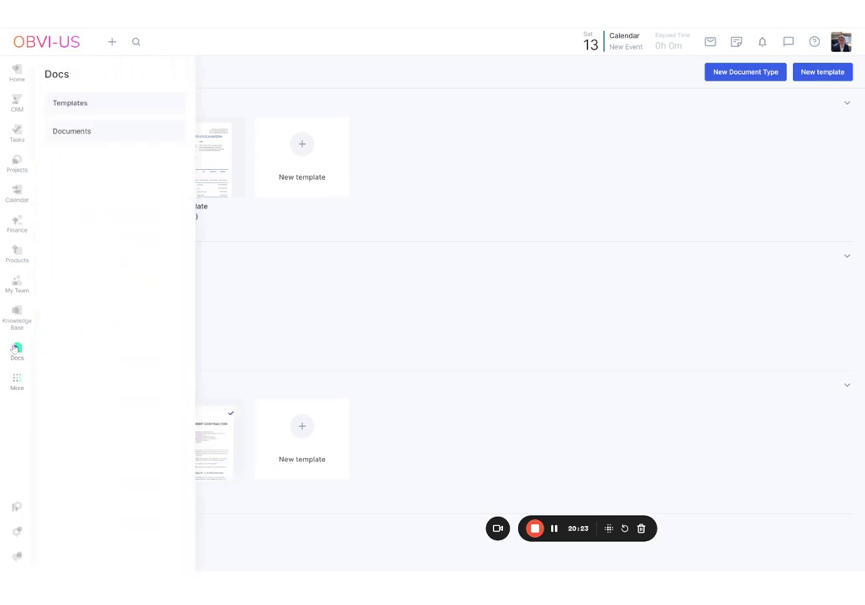
click(74, 132)
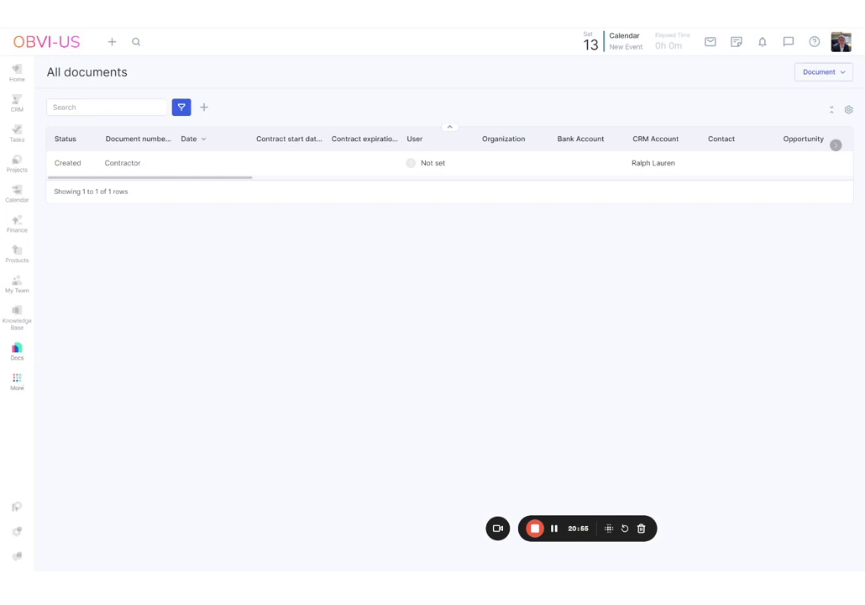
Step: Open the Docs add-on in the app settings and examine its roles and permissions, user access settings and description
click(17, 381)
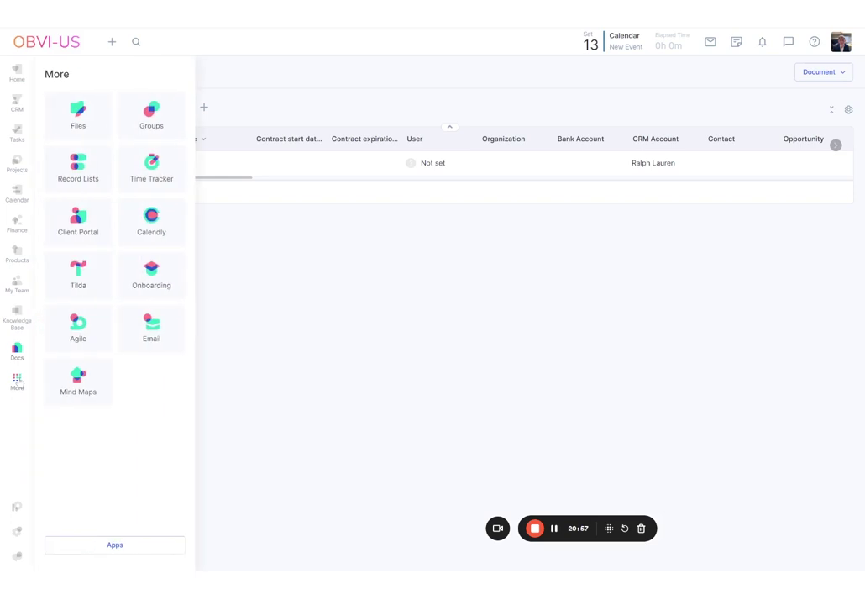
click(115, 546)
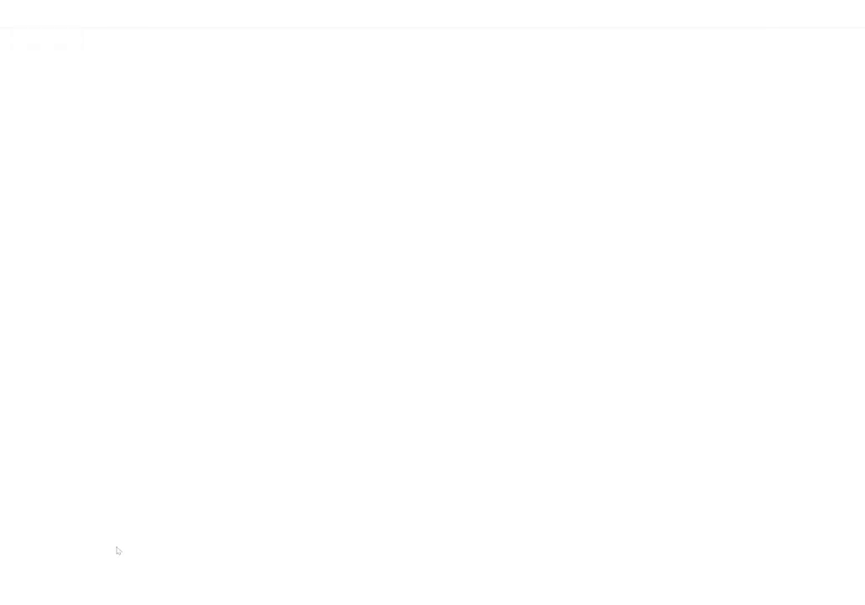
scroll(547, 470, down, 4)
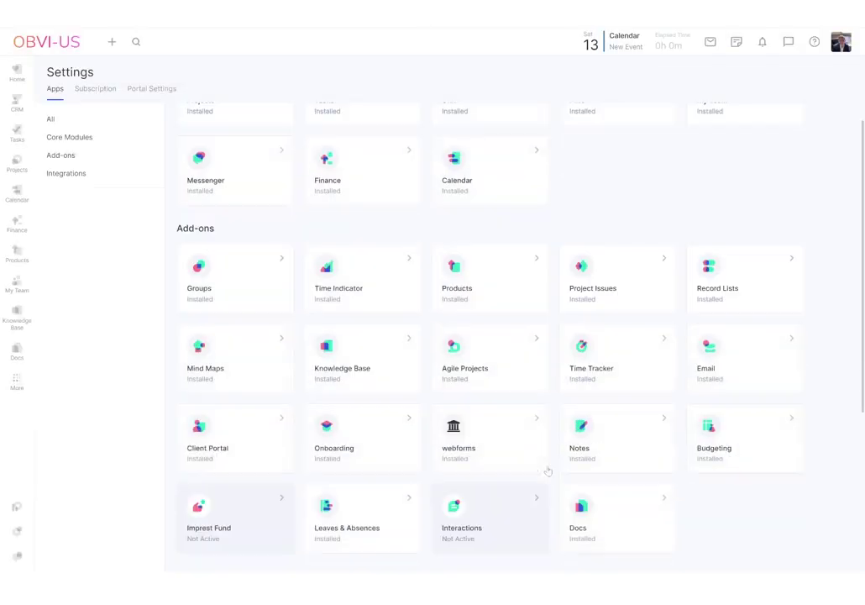
click(604, 341)
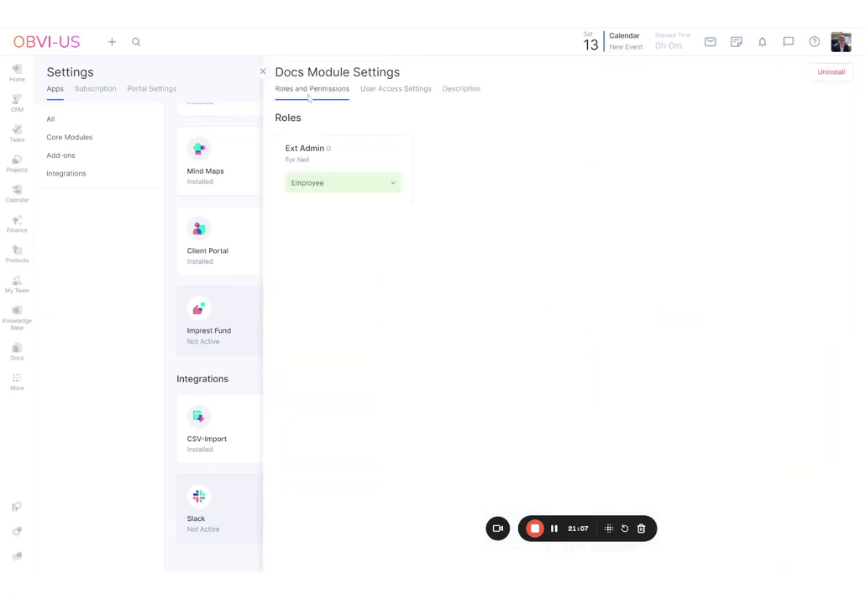
click(377, 91)
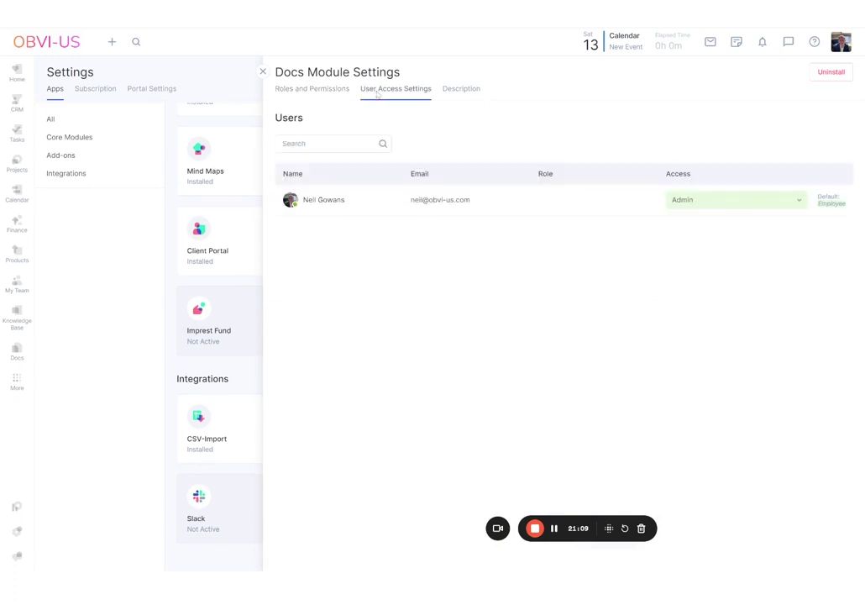
click(449, 96)
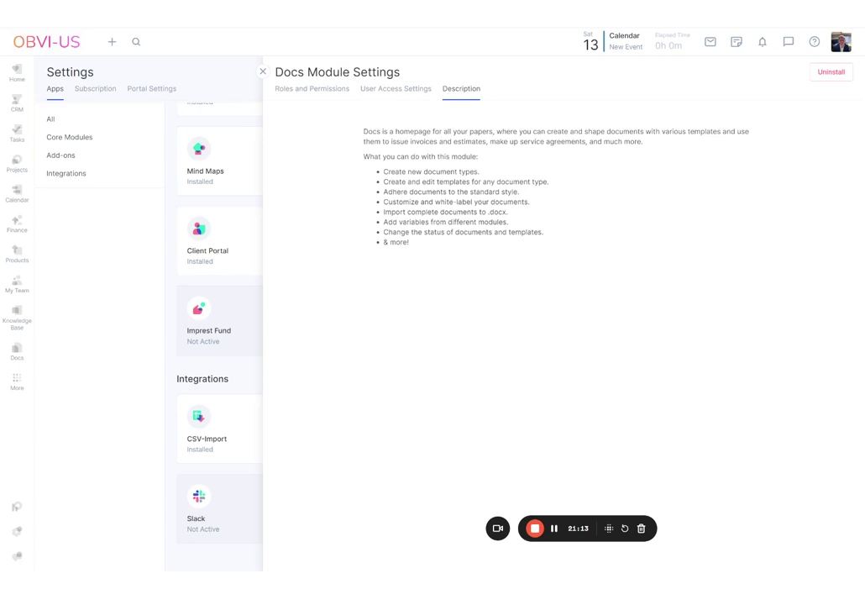
click(336, 94)
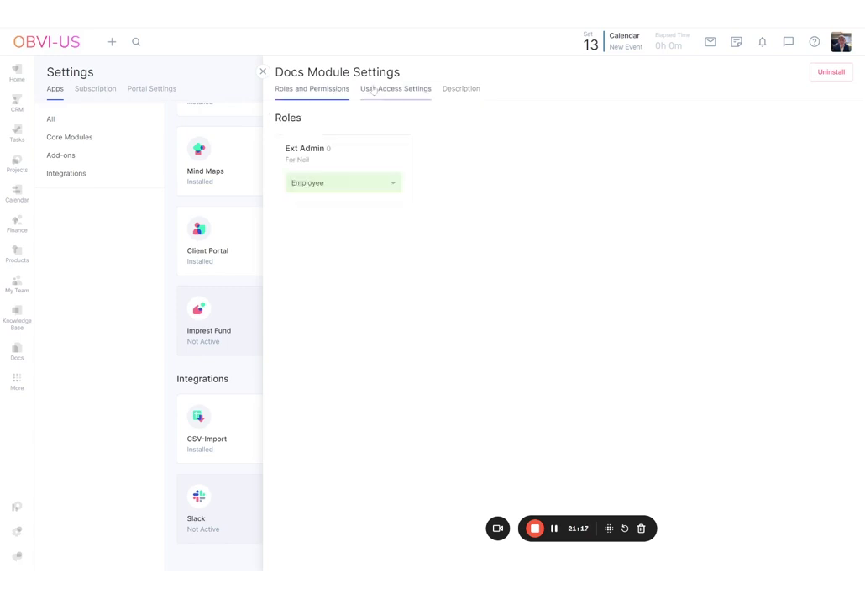
click(368, 90)
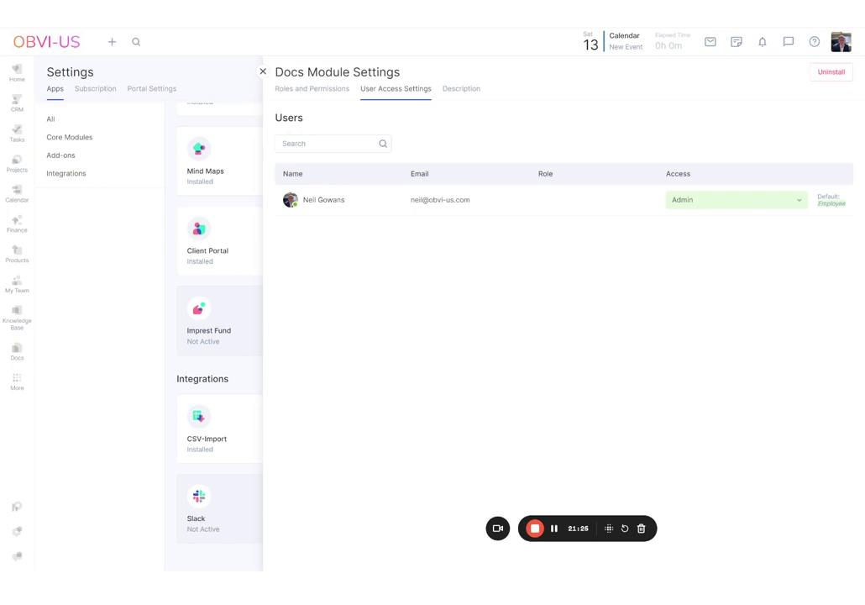
click(263, 72)
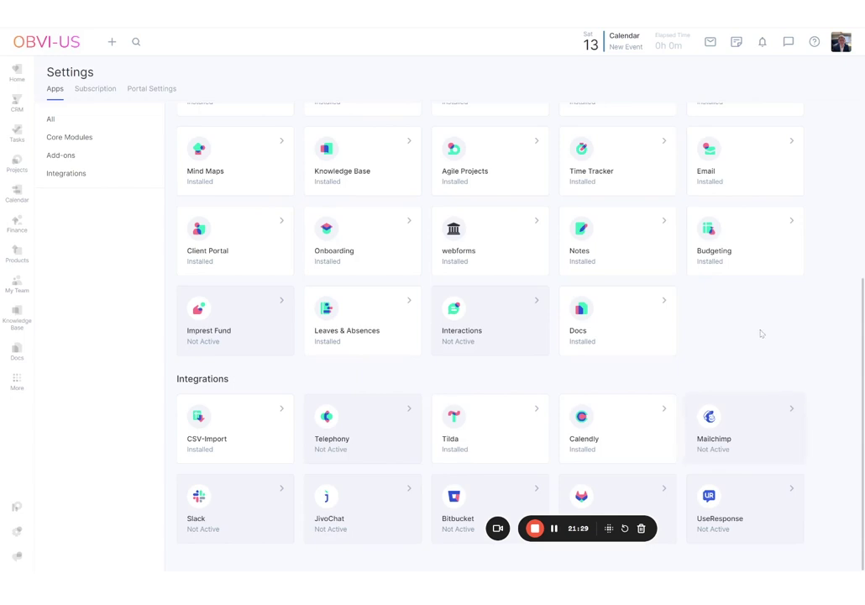
Step: Look through the core modules, add-ons and integrations available in the app settings
scroll(760, 336, up, 3)
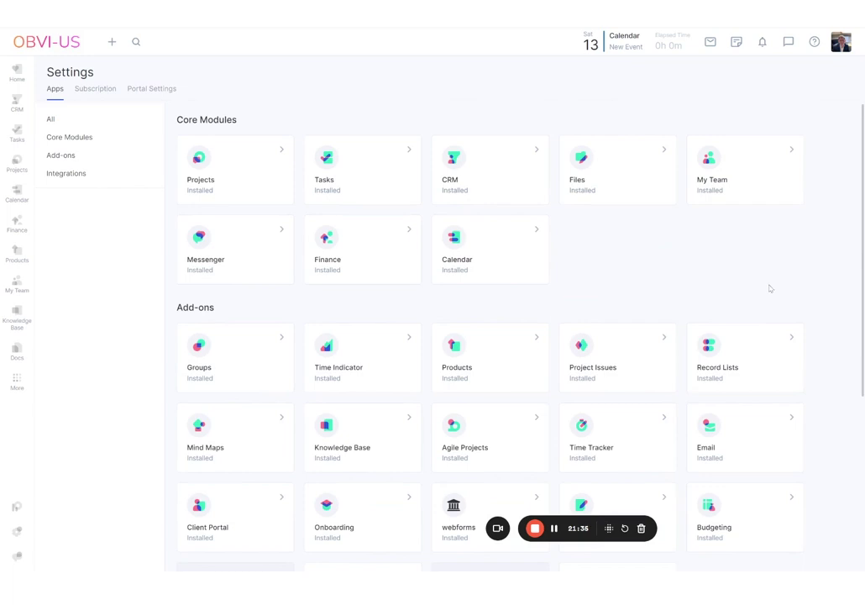
scroll(769, 289, down, 3)
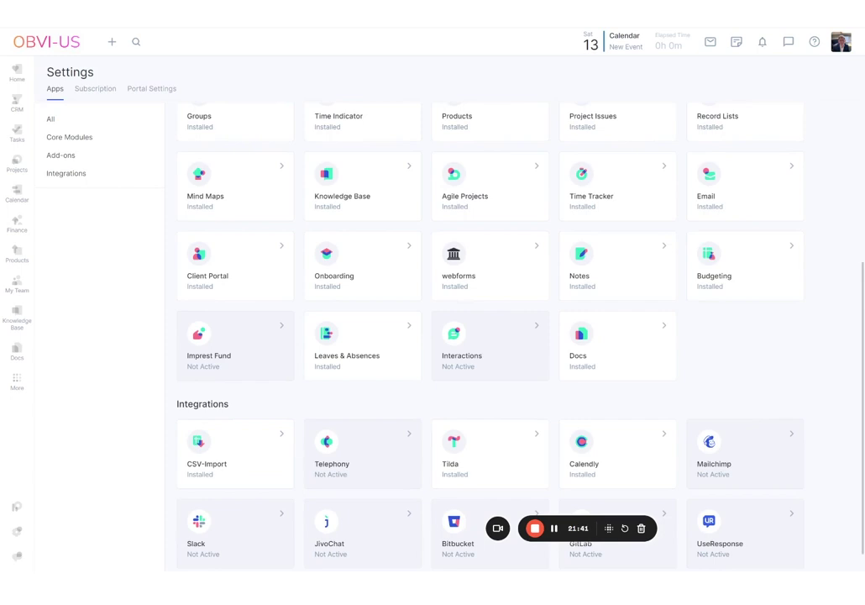
scroll(749, 368, up, 3)
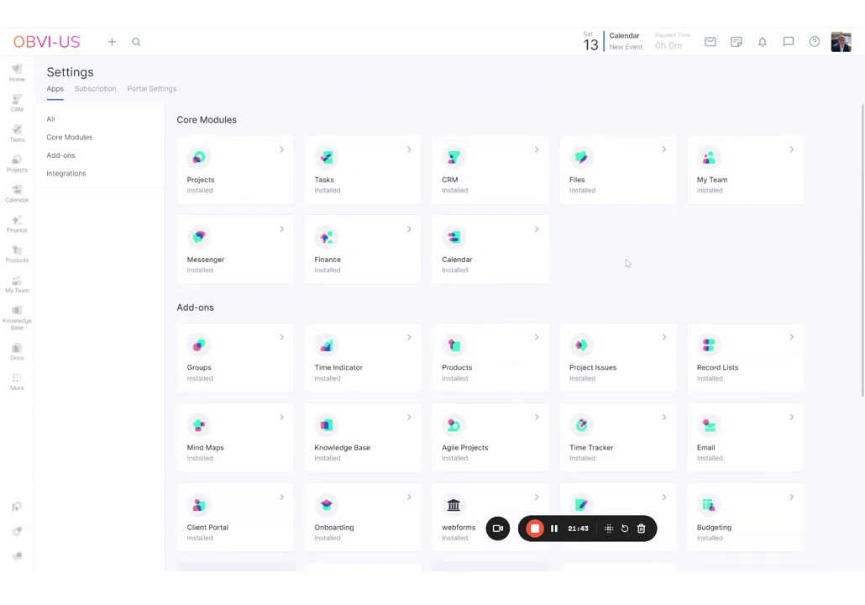